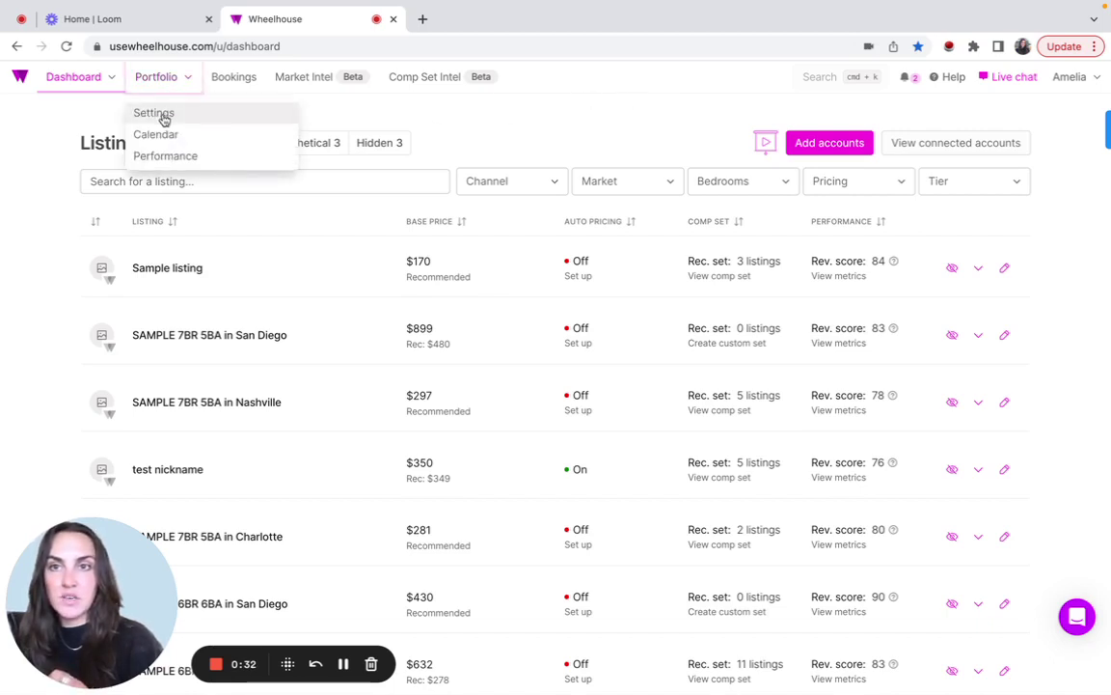
# Open the portfolio settings table and widen the Tags column to show more of each listing's tags
pyautogui.click(164, 114)
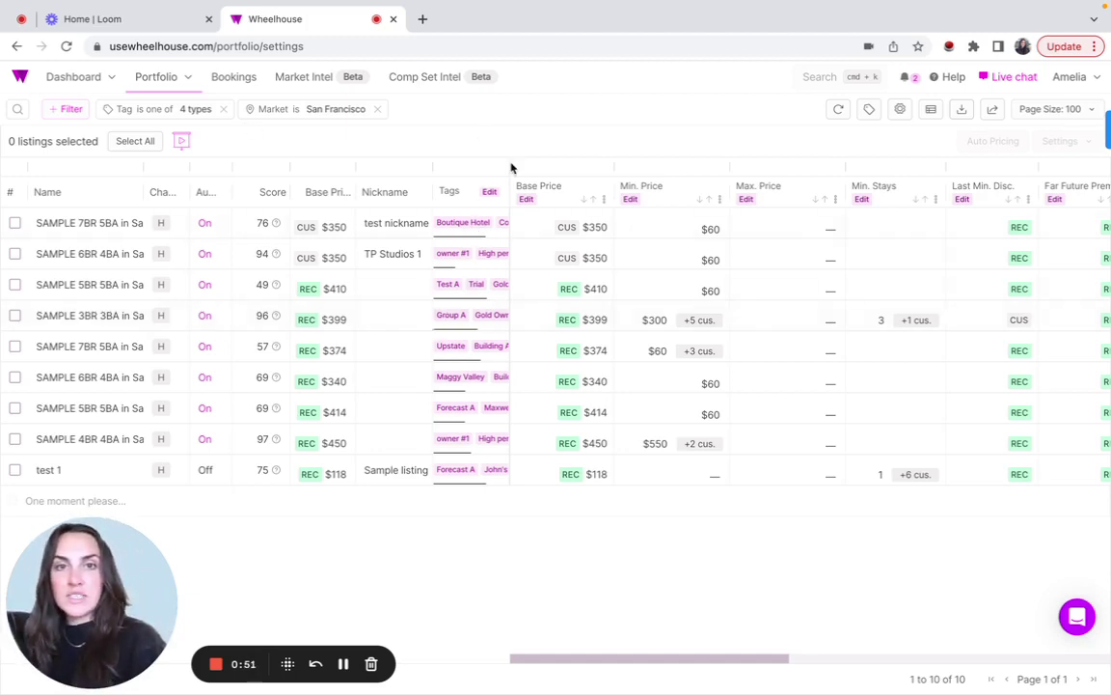
pyautogui.moveTo(511, 167); pyautogui.dragTo(578, 167)
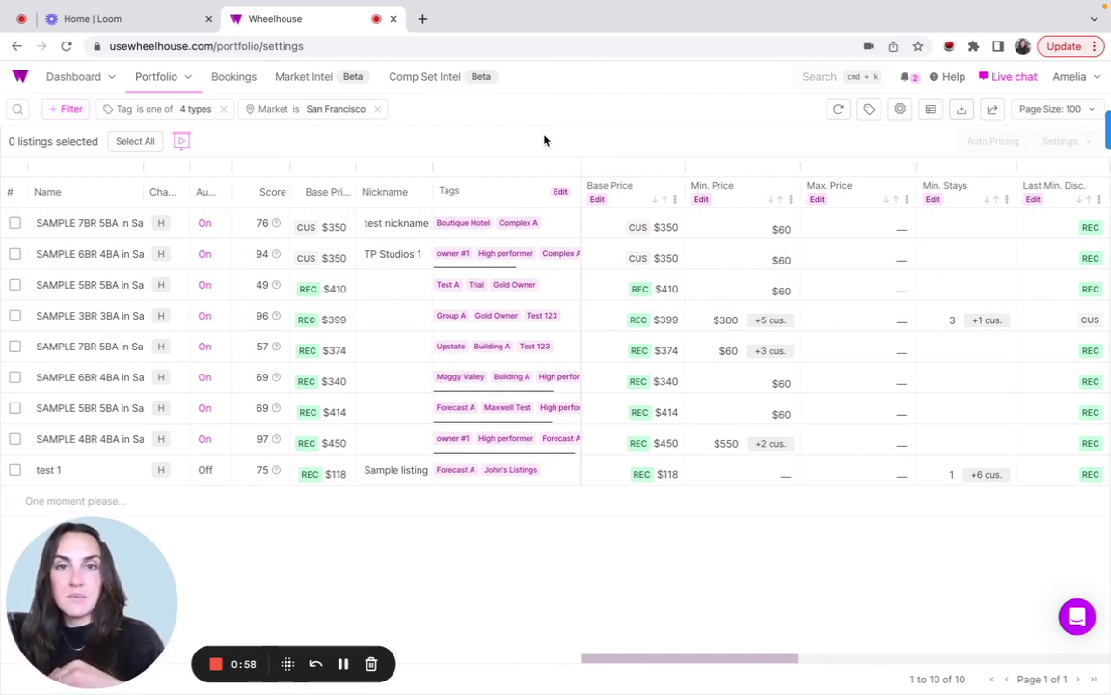
pyautogui.click(60, 109)
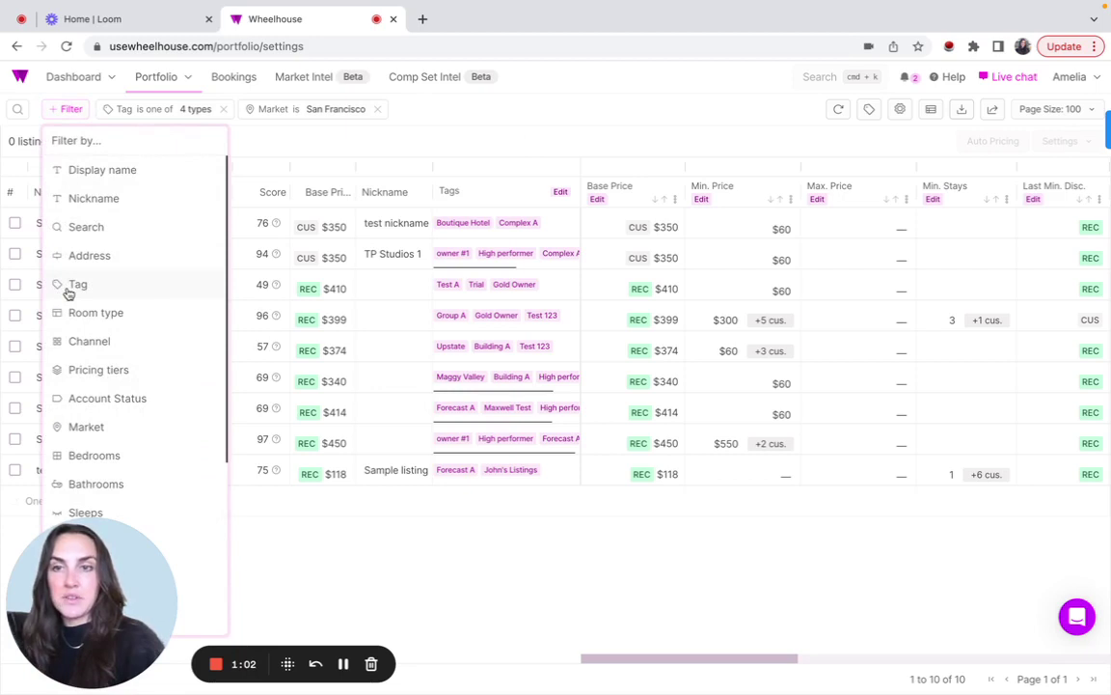
pyautogui.scroll(-1, 68, 294)
pyautogui.scroll(1, 68, 294)
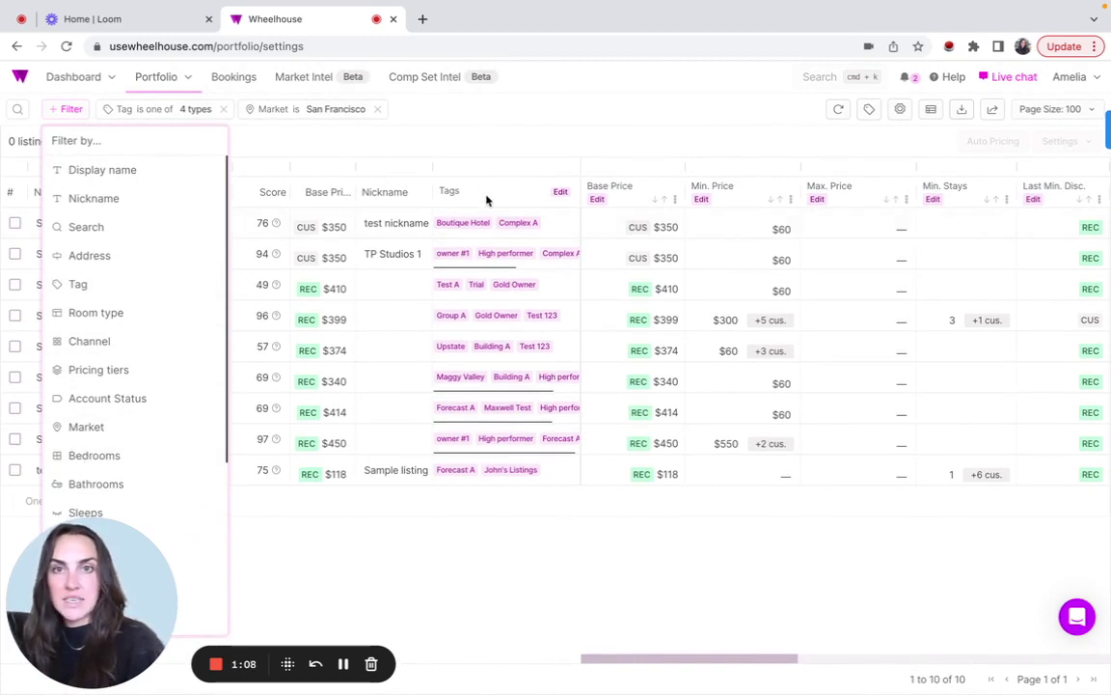
pyautogui.click(507, 144)
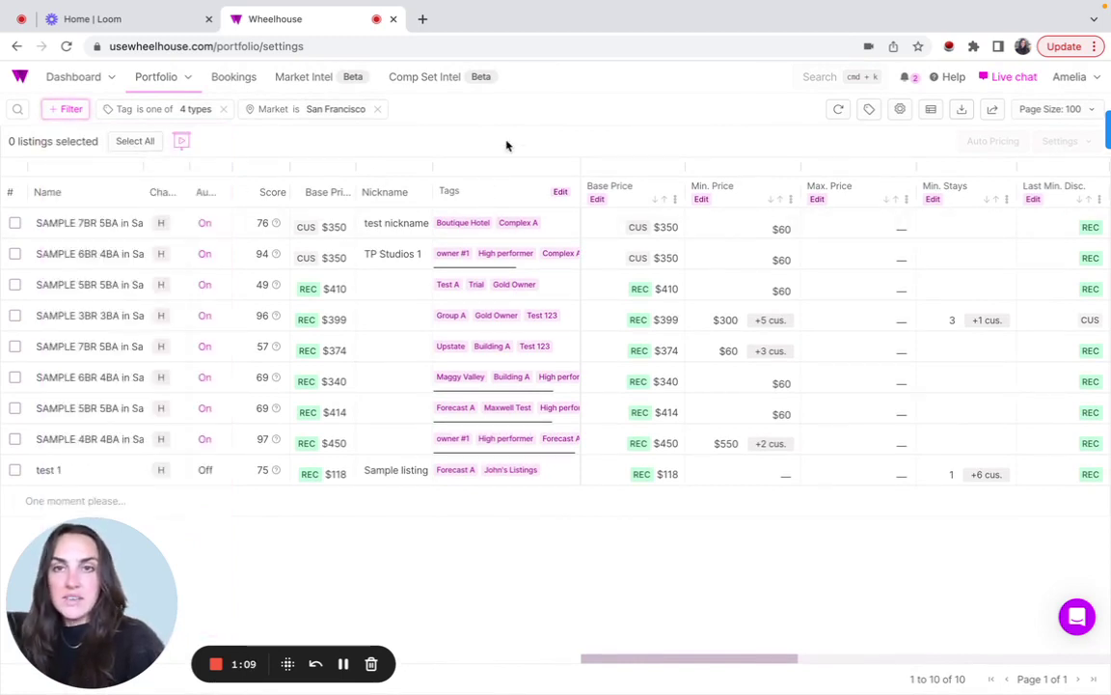
# Select all the filtered San Francisco listings and open their minimum stays settings for bulk editing
pyautogui.click(131, 142)
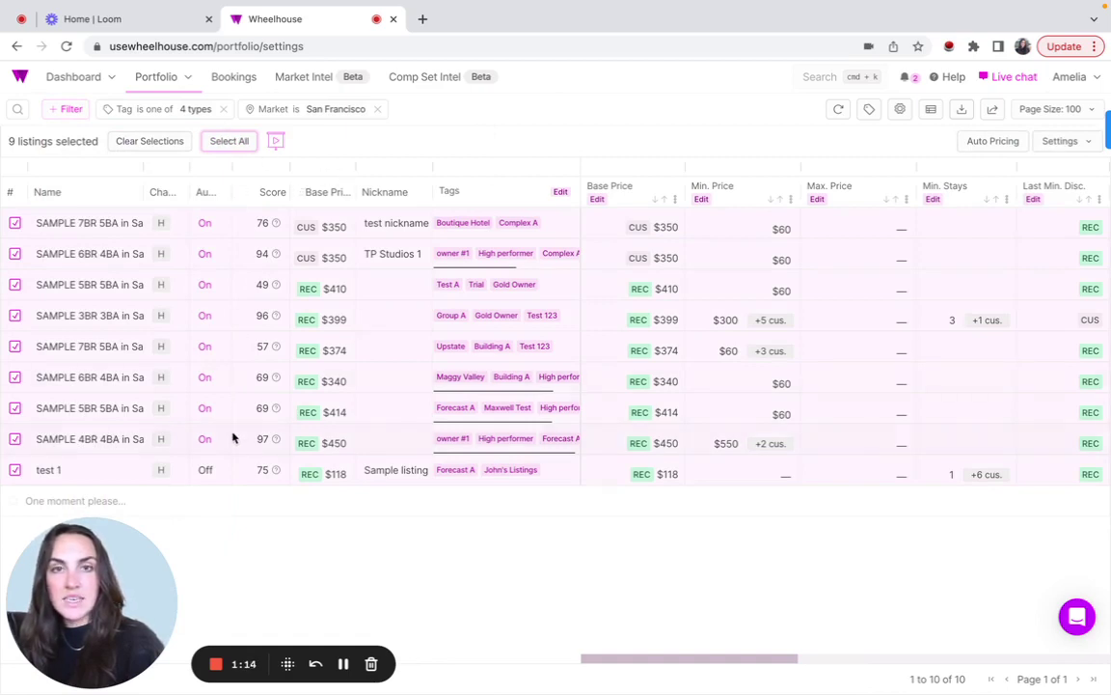
pyautogui.hscroll(1, 770, 416)
pyautogui.hscroll(5, 770, 417)
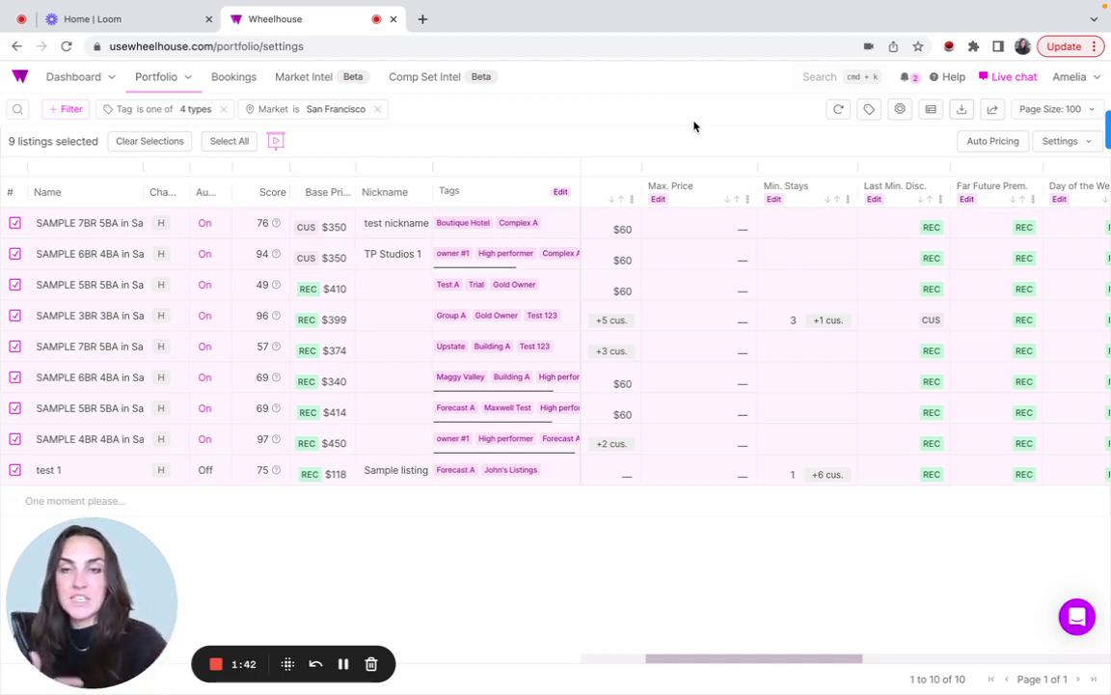
pyautogui.hscroll(3, 737, 278)
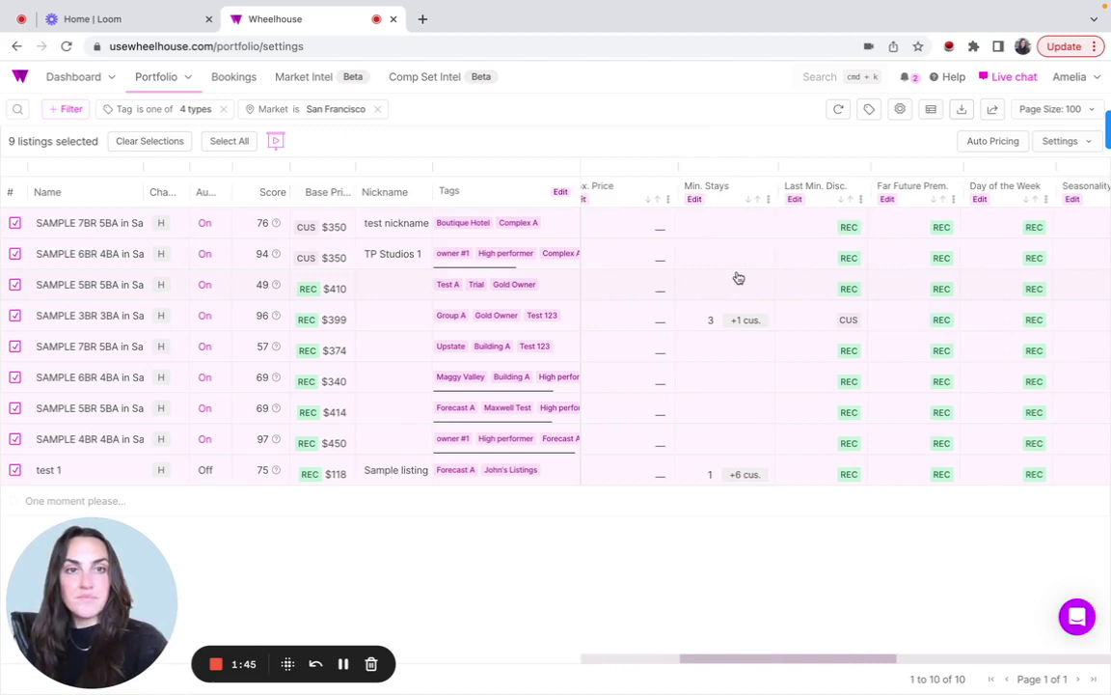
pyautogui.click(679, 200)
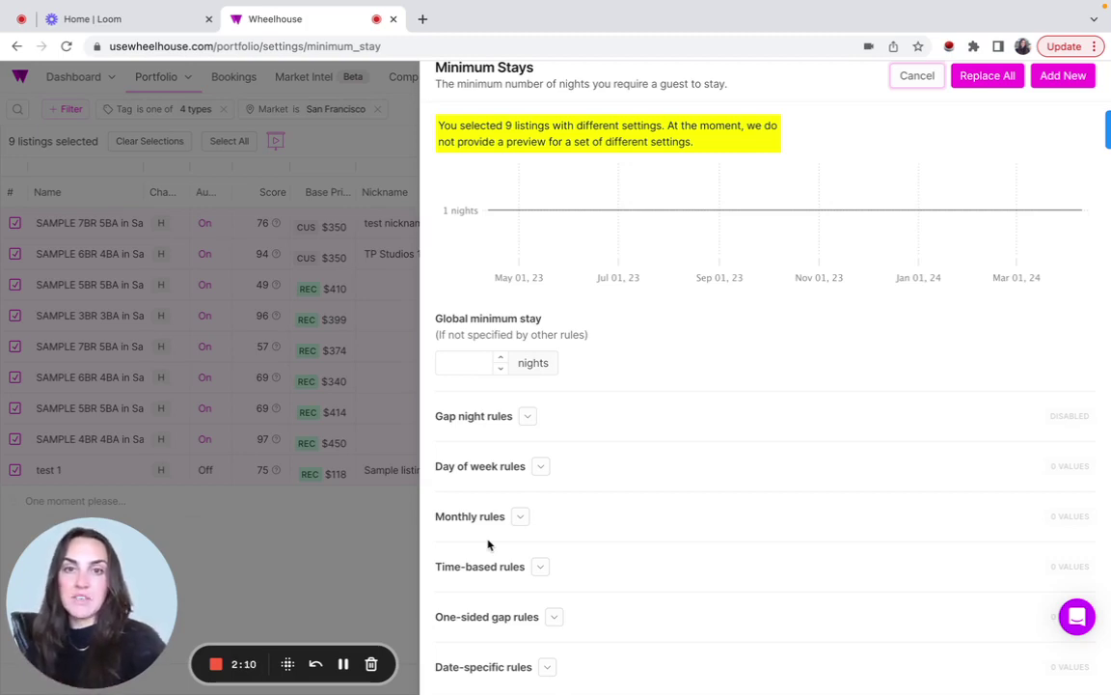
# Set the global minimum stay to 2 nights for the selected listings
pyautogui.doubleClick(493, 322)
pyautogui.tripleClick(493, 322)
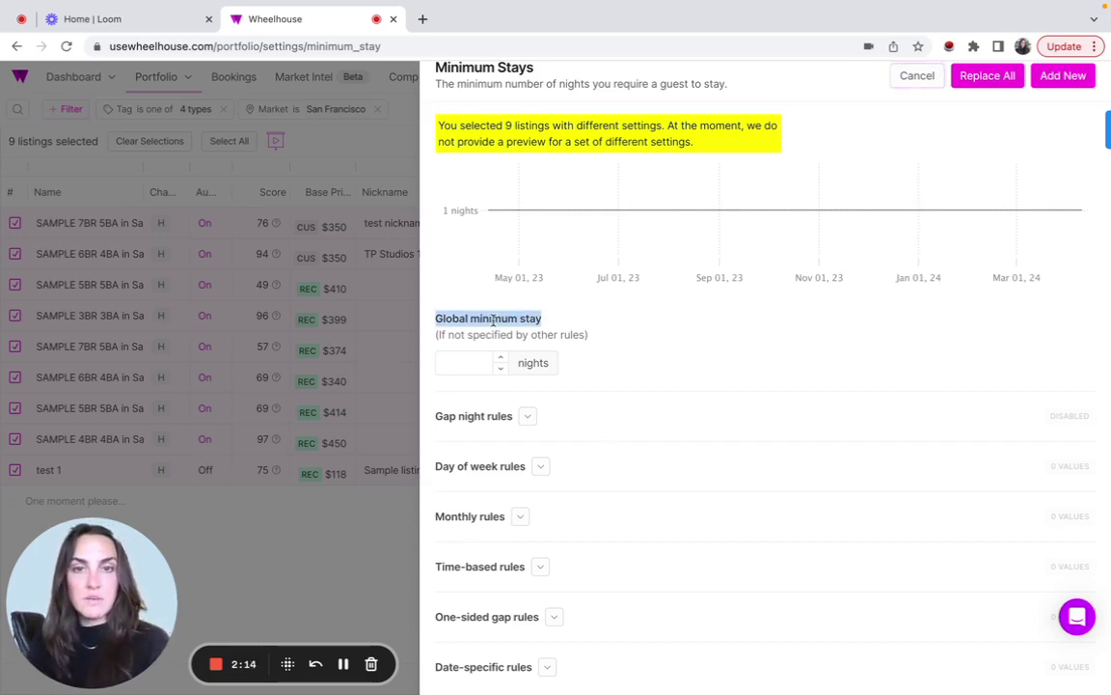
pyautogui.click(592, 328)
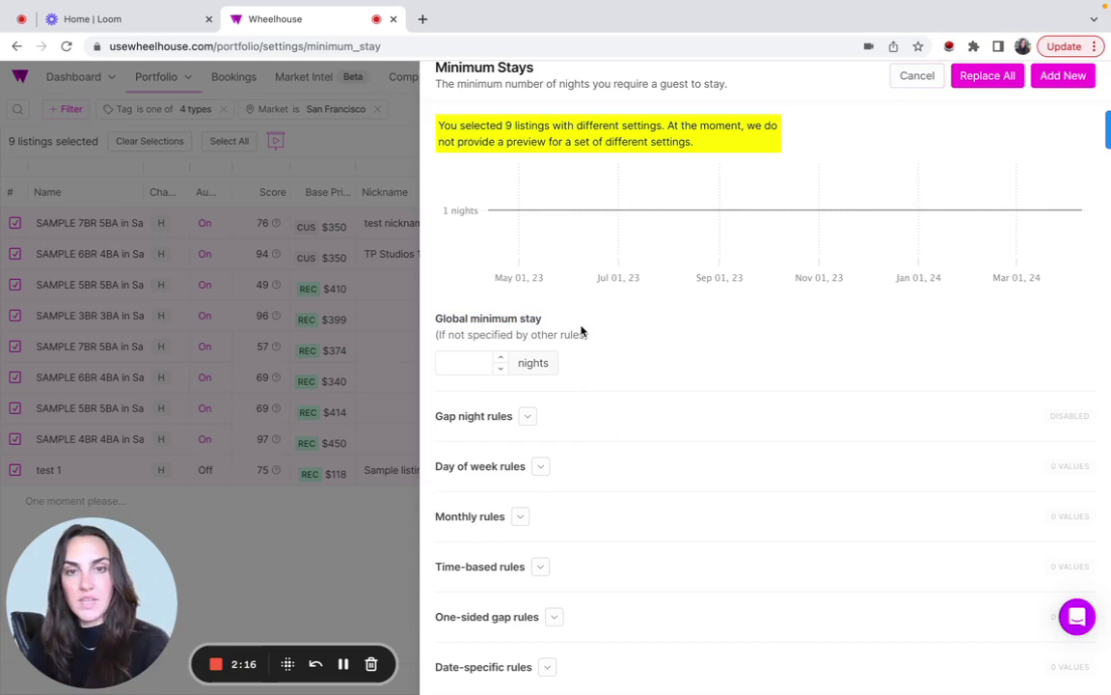
pyautogui.click(465, 364)
pyautogui.write('2')
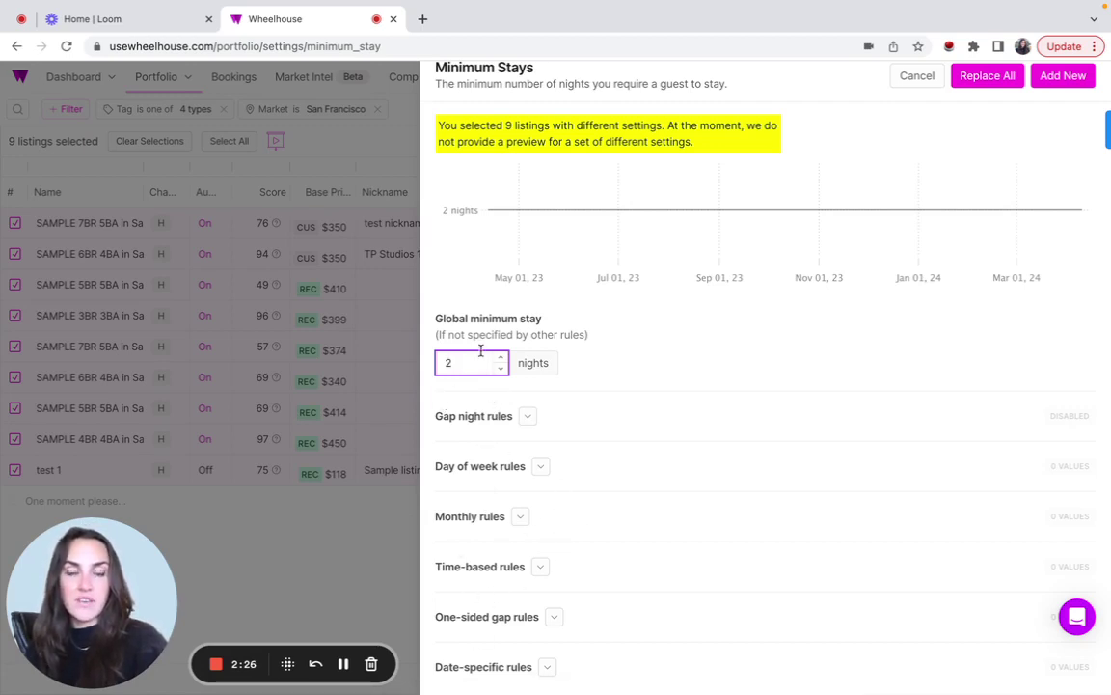
pyautogui.click(603, 356)
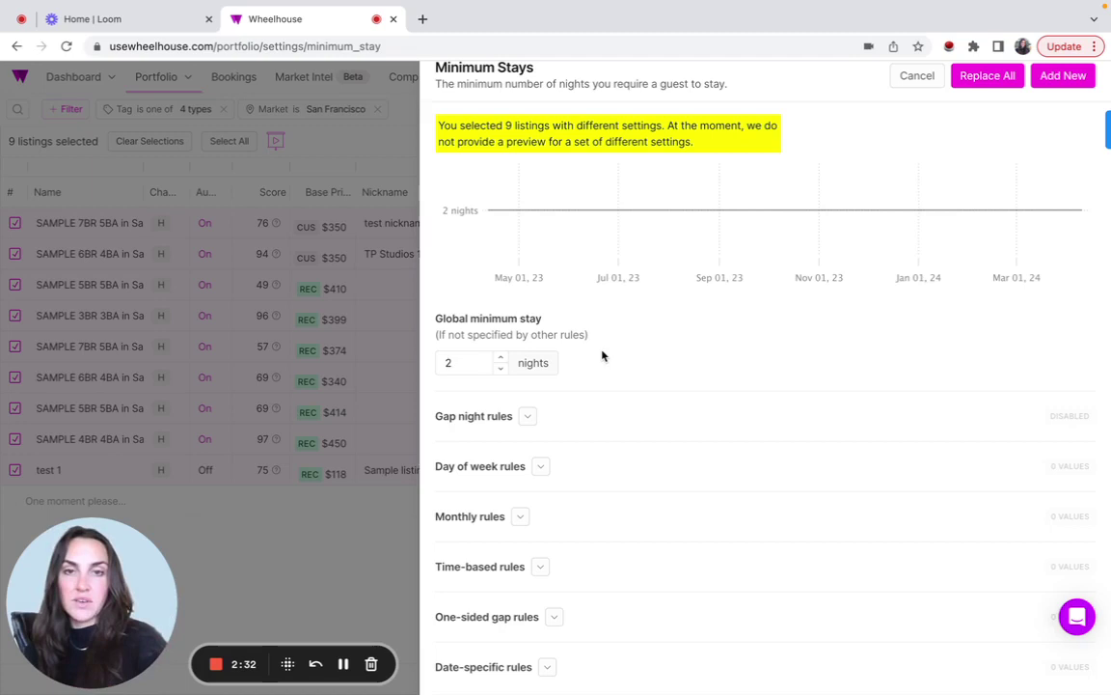
# Enable the gap night rules and set the smallest allowed gap to 1 night
pyautogui.click(529, 421)
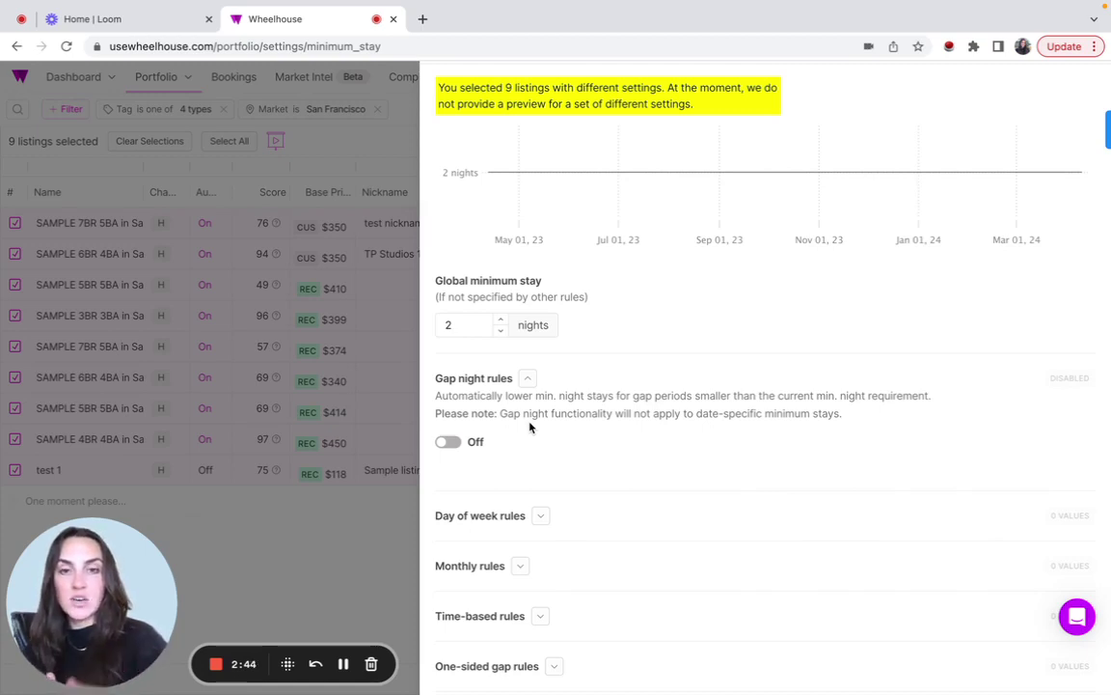
pyautogui.click(450, 442)
pyautogui.scroll(-1, 449, 440)
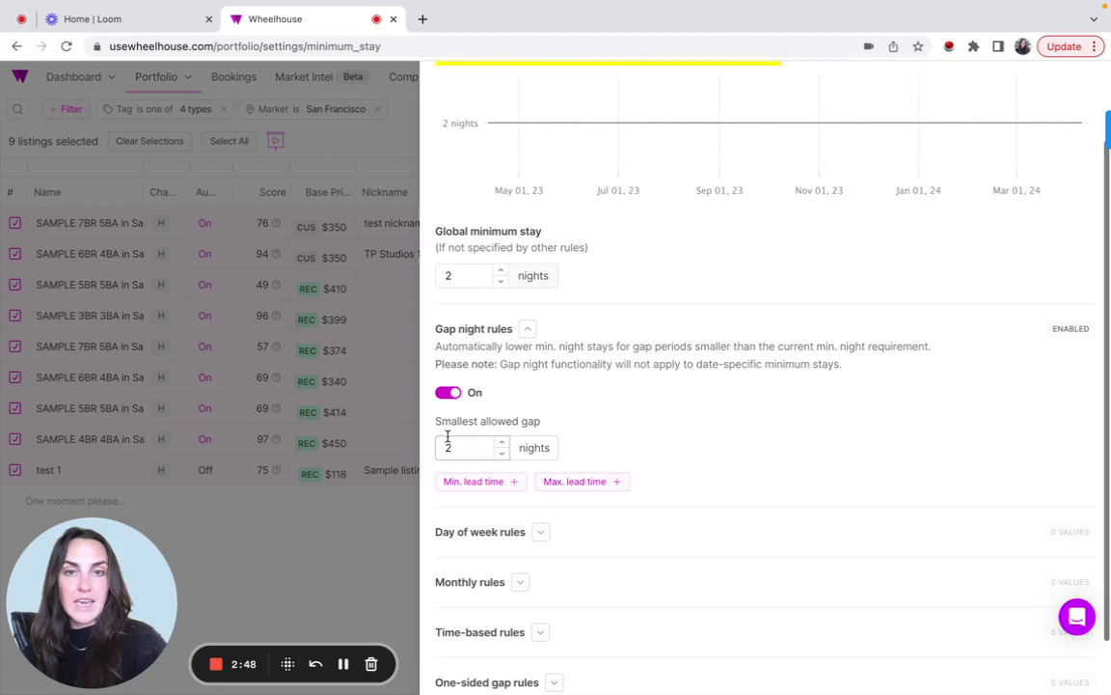
pyautogui.click(502, 459)
pyautogui.click(535, 415)
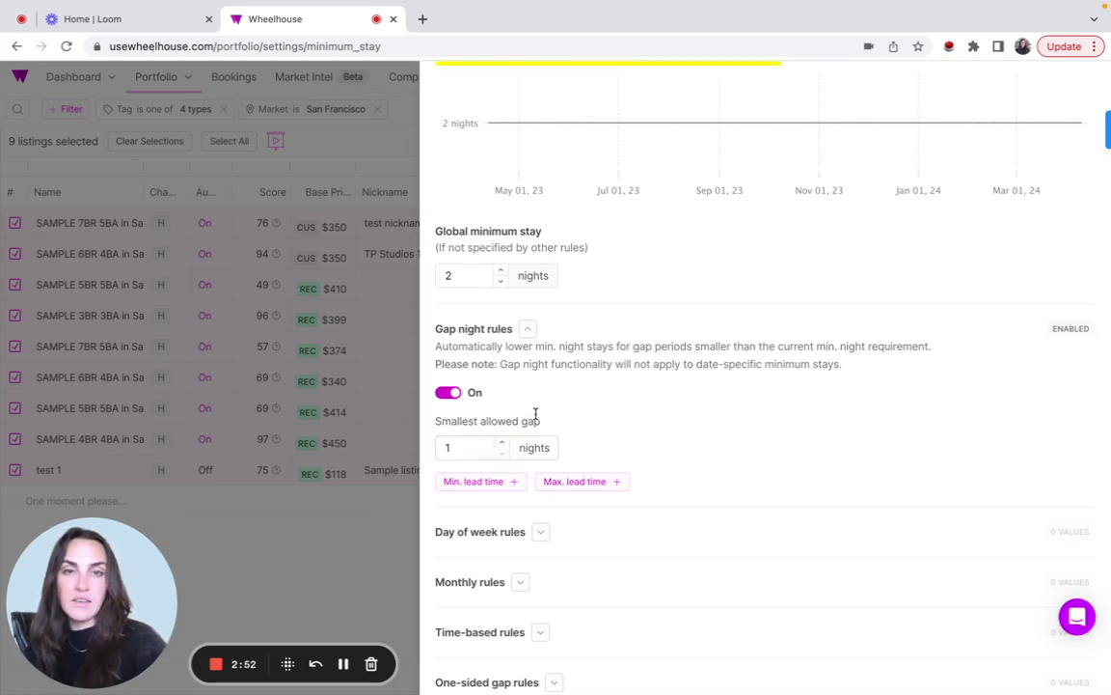
pyautogui.click(457, 277)
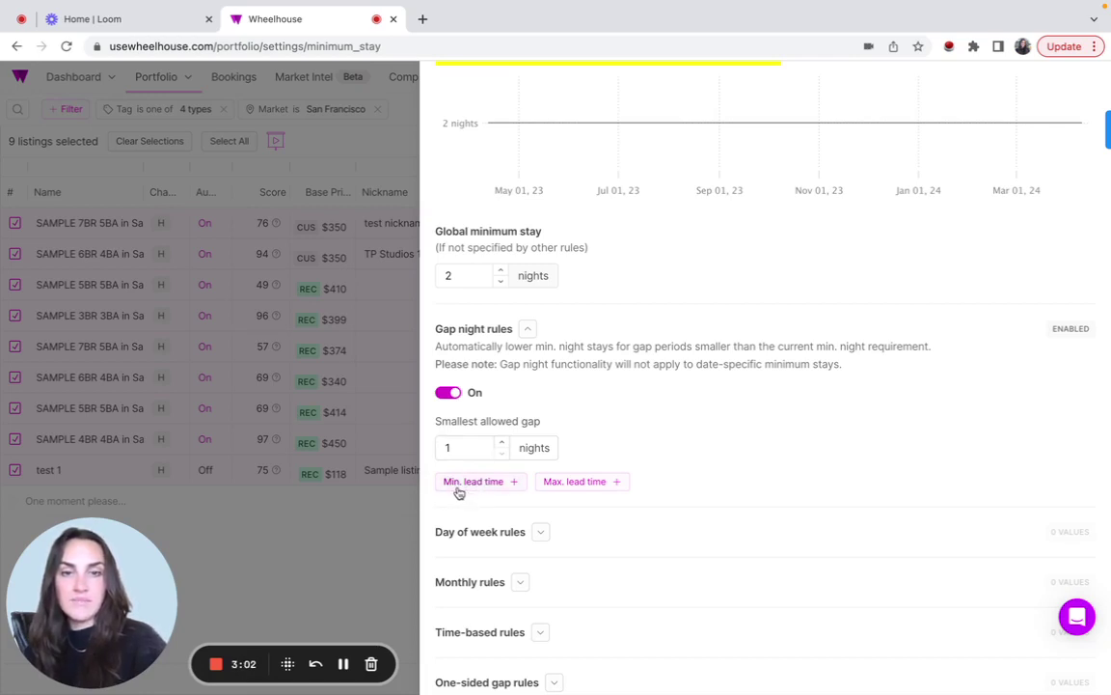
# Set day of week minimum stays of 3 nights for Thursday and 1 night each for Monday and Tuesday
pyautogui.scroll(-1, 620, 368)
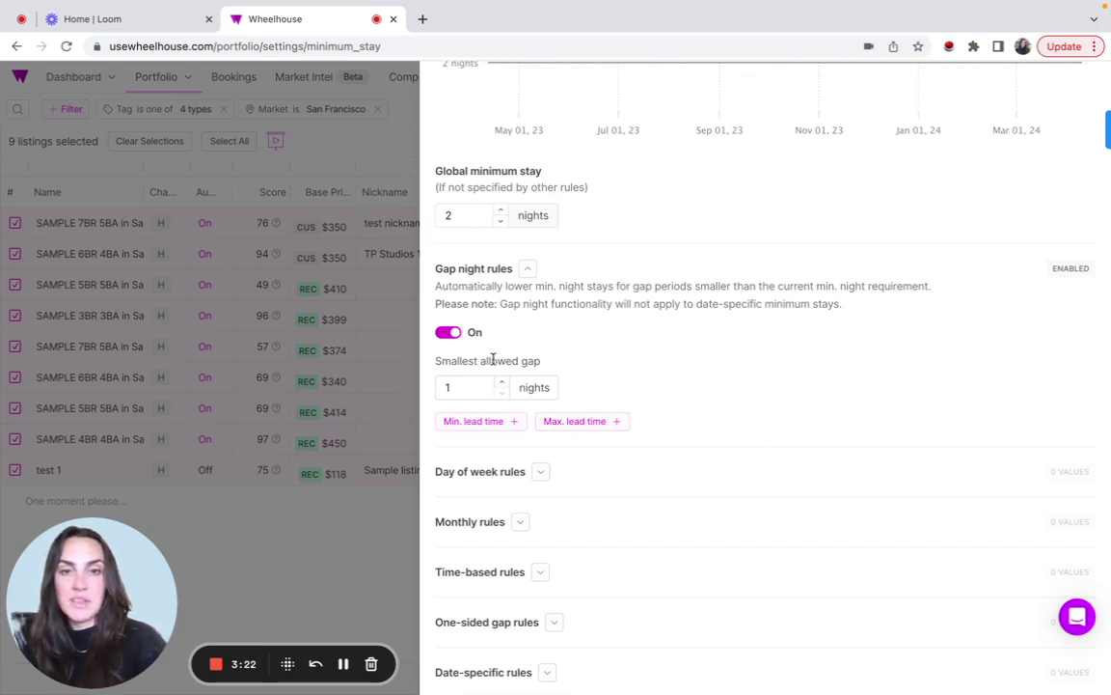
pyautogui.scroll(-1, 493, 359)
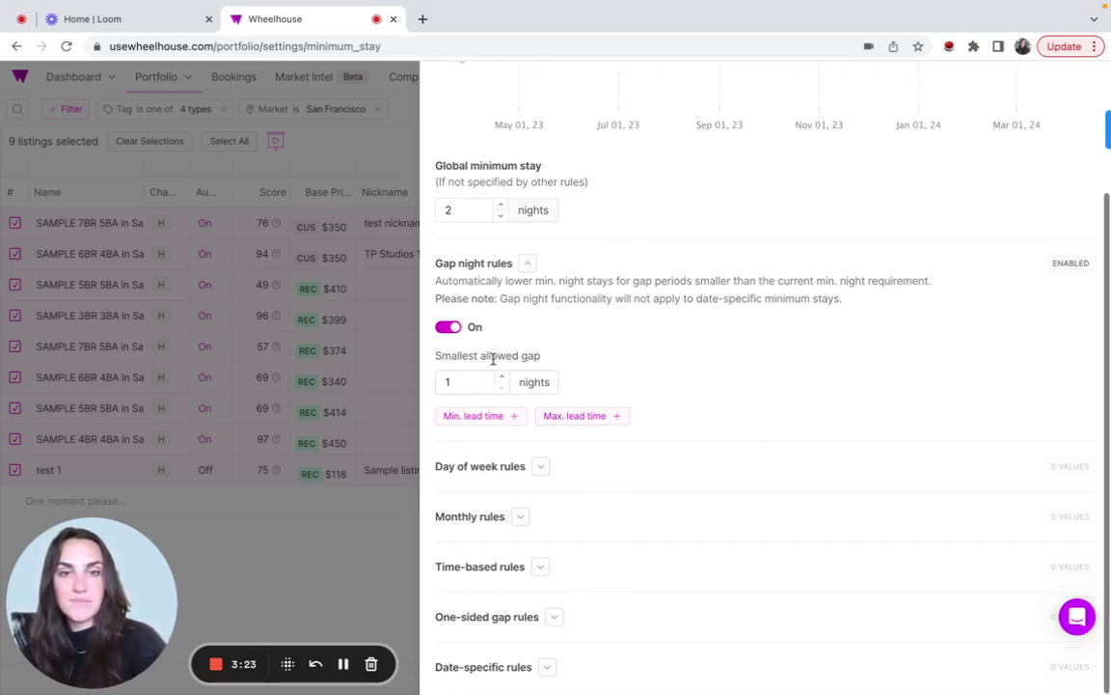
pyautogui.click(545, 467)
pyautogui.scroll(-1, 543, 464)
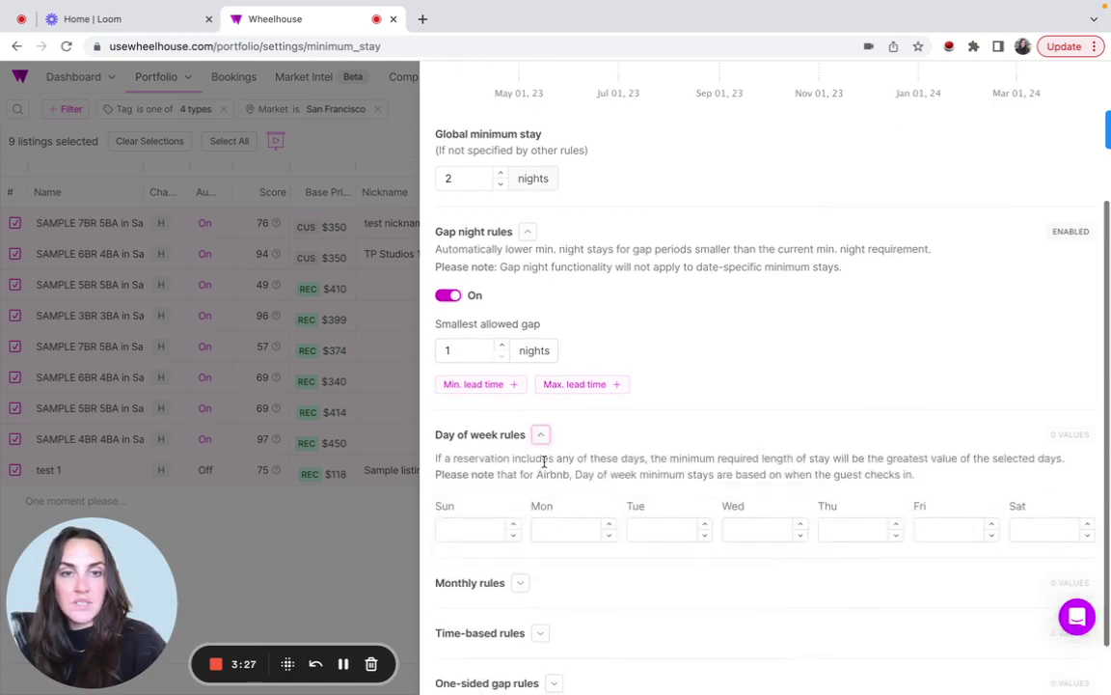
pyautogui.scroll(-3, 595, 396)
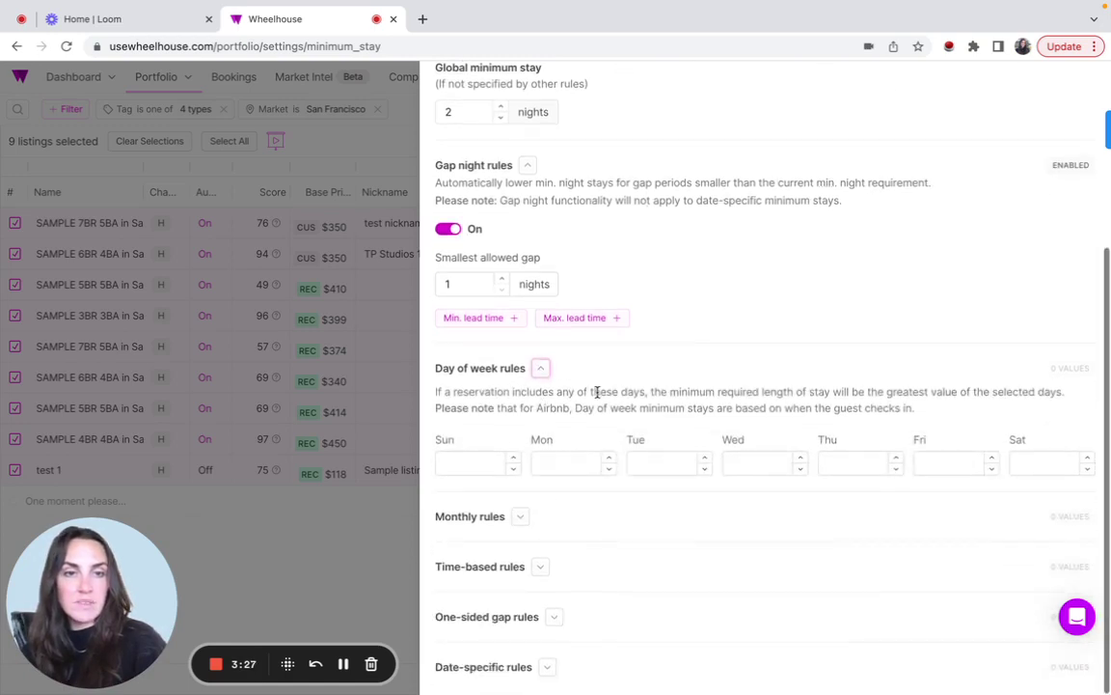
pyautogui.click(837, 464)
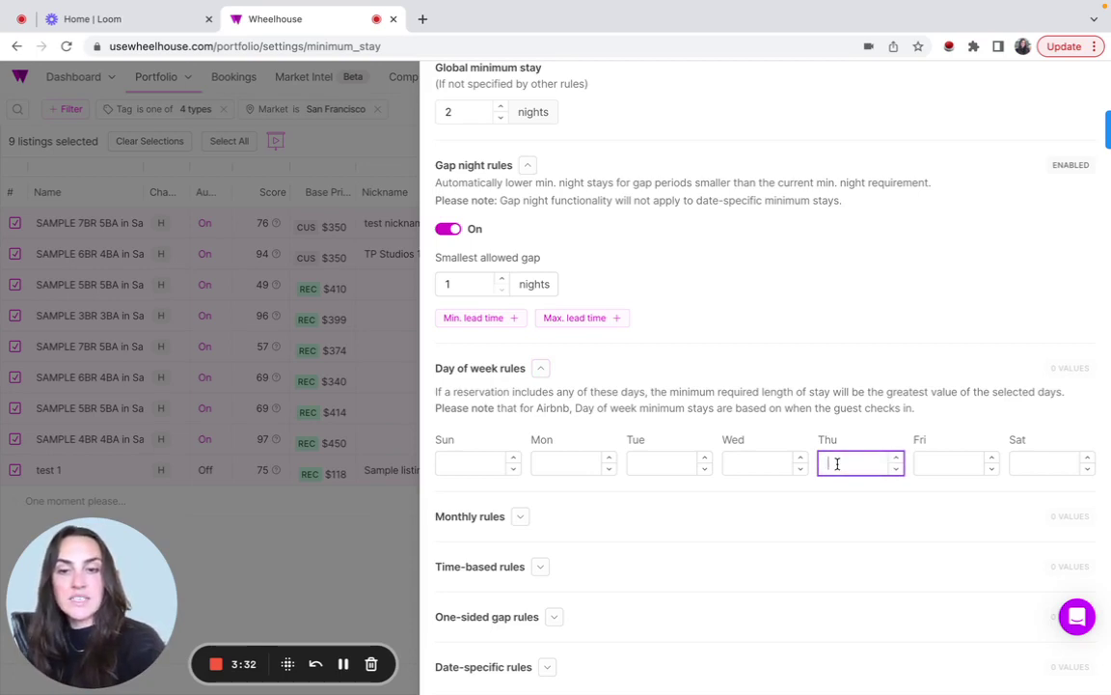
pyautogui.write('3')
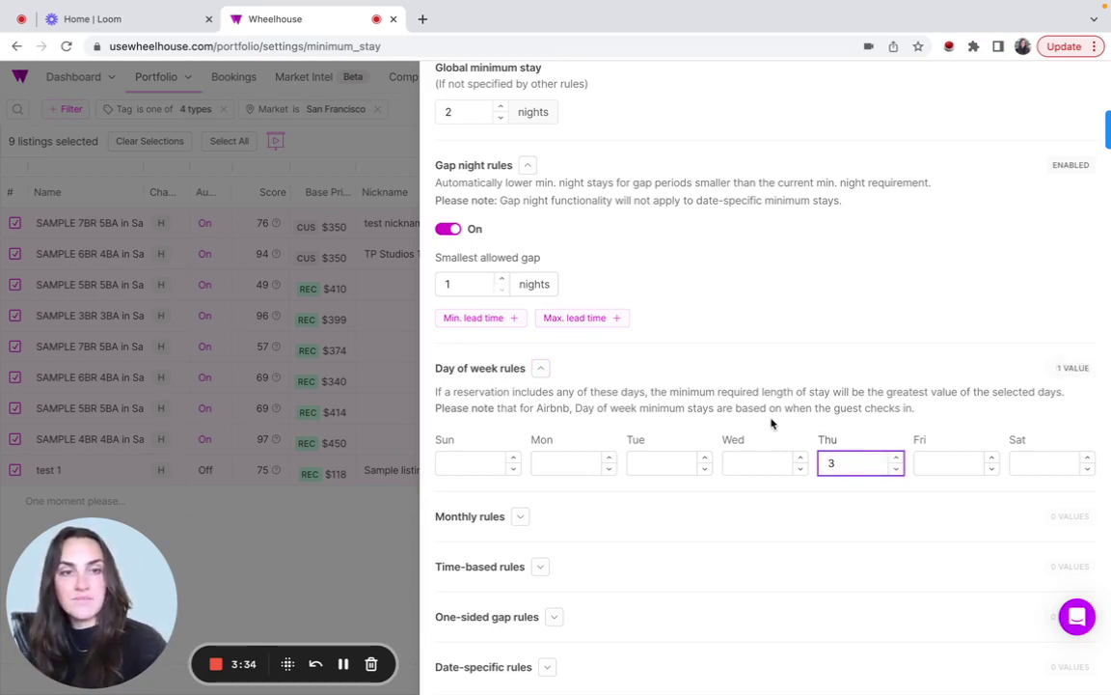
pyautogui.click(552, 463)
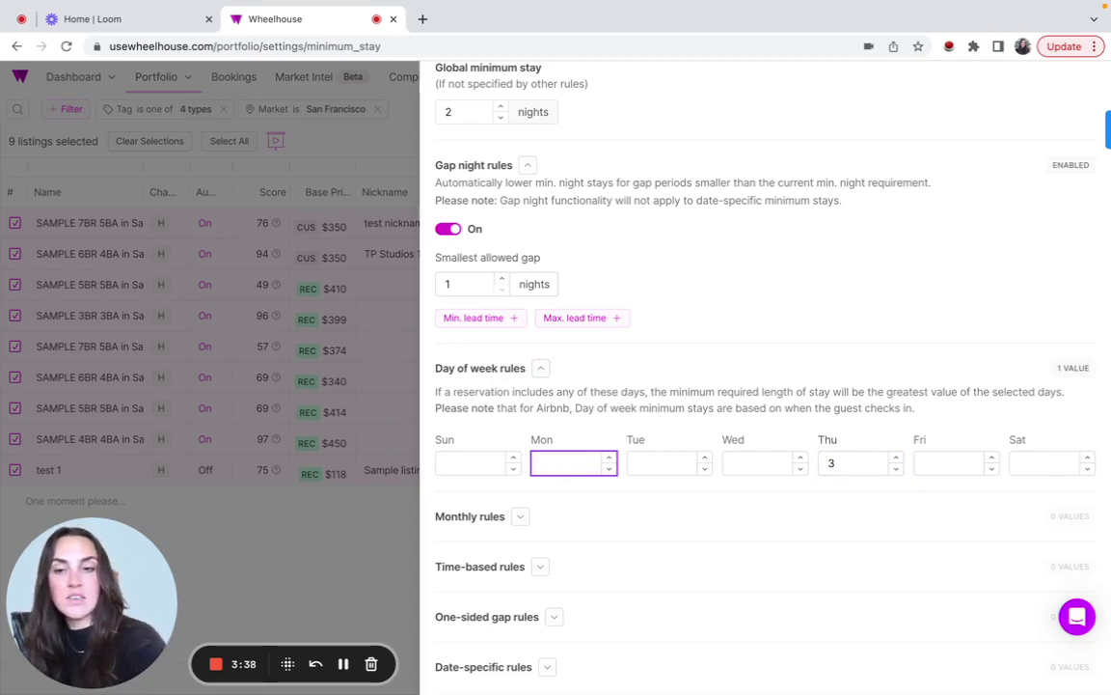
pyautogui.write('1')
pyautogui.click(640, 463)
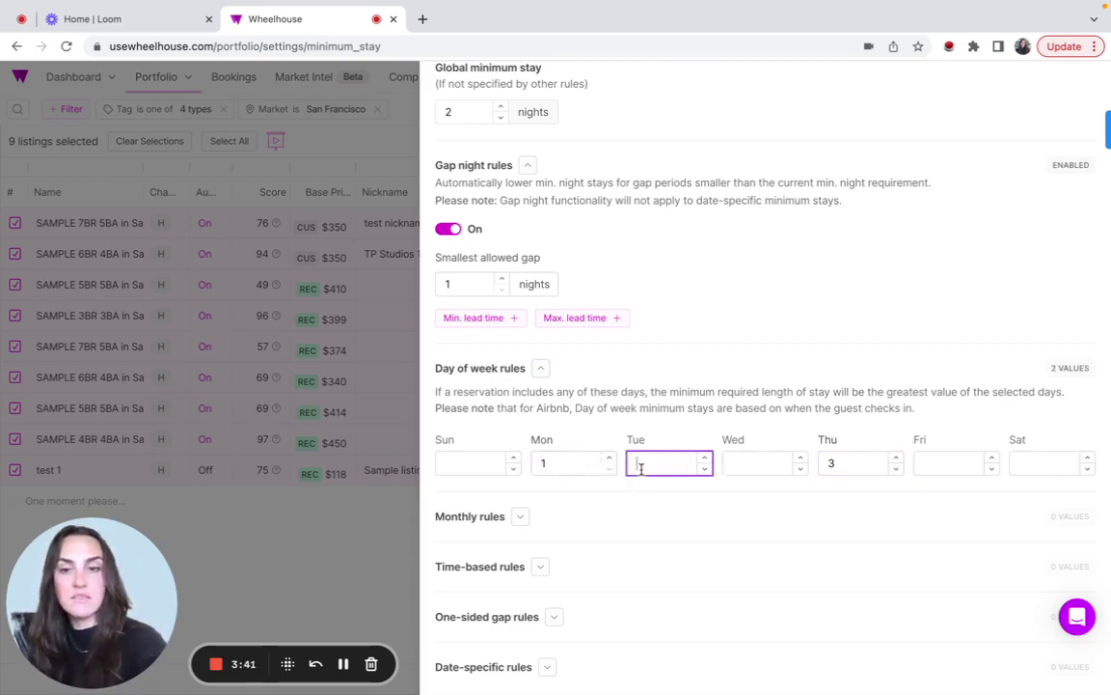
pyautogui.write('1')
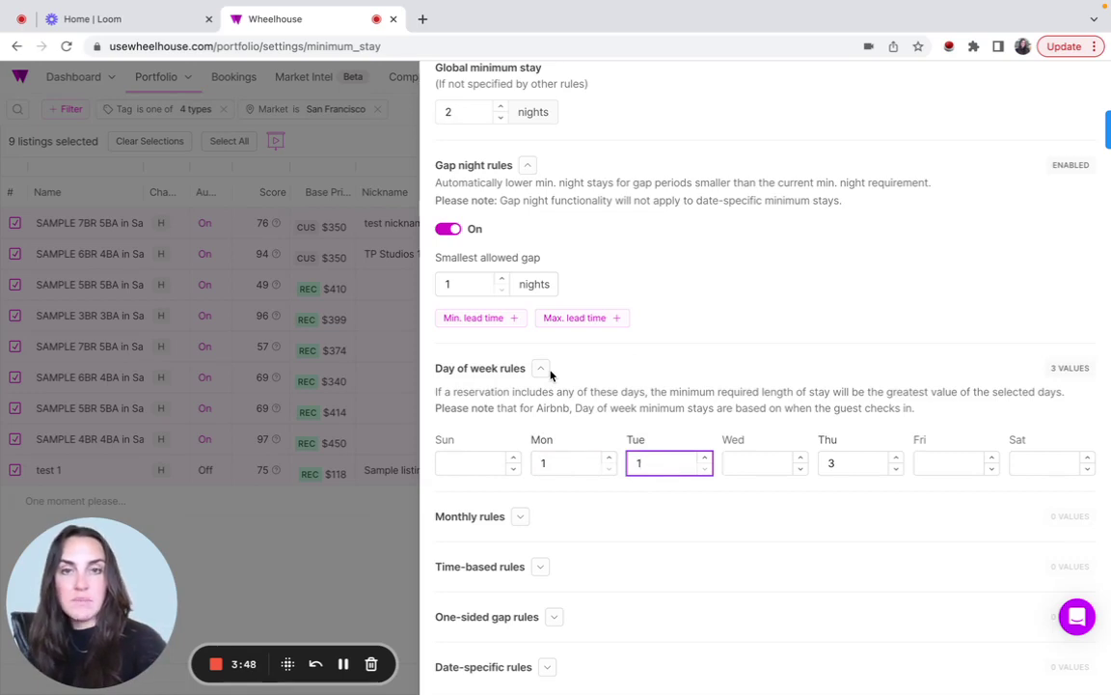
pyautogui.scroll(2, 550, 374)
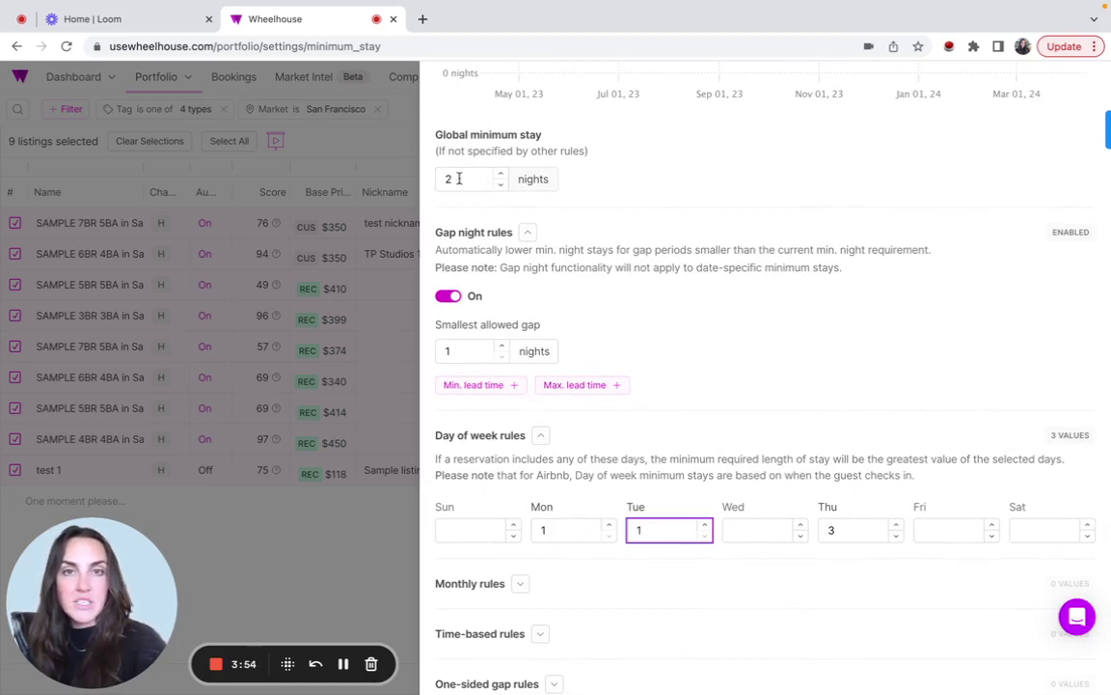
pyautogui.click(457, 179)
pyautogui.click(426, 178)
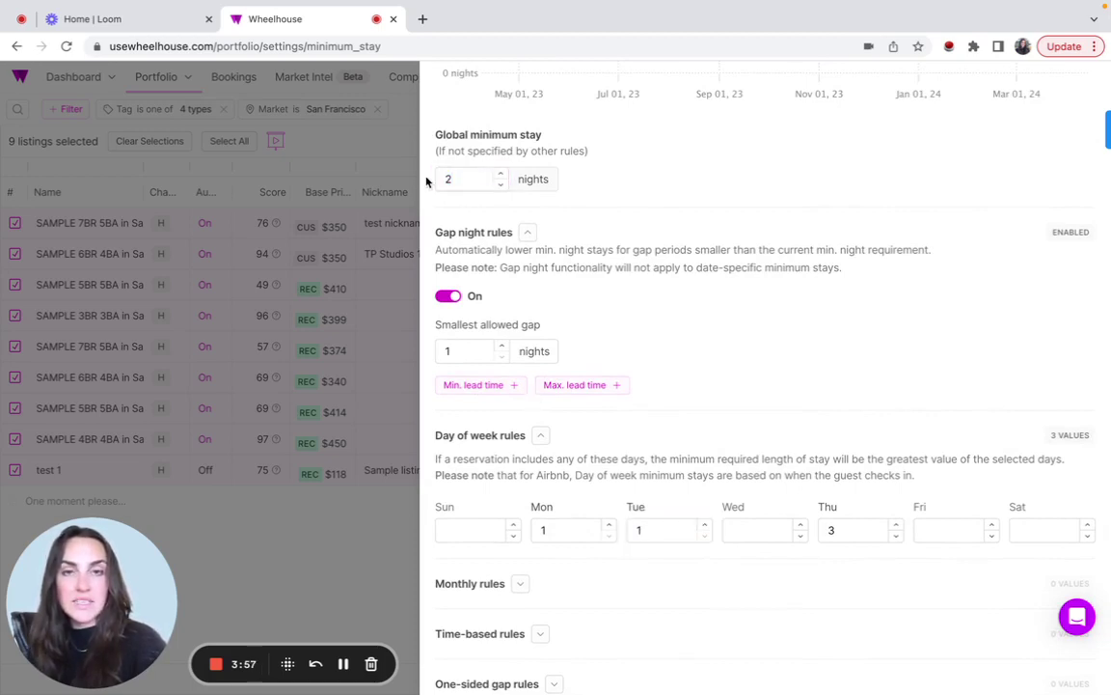
pyautogui.scroll(-1, 572, 302)
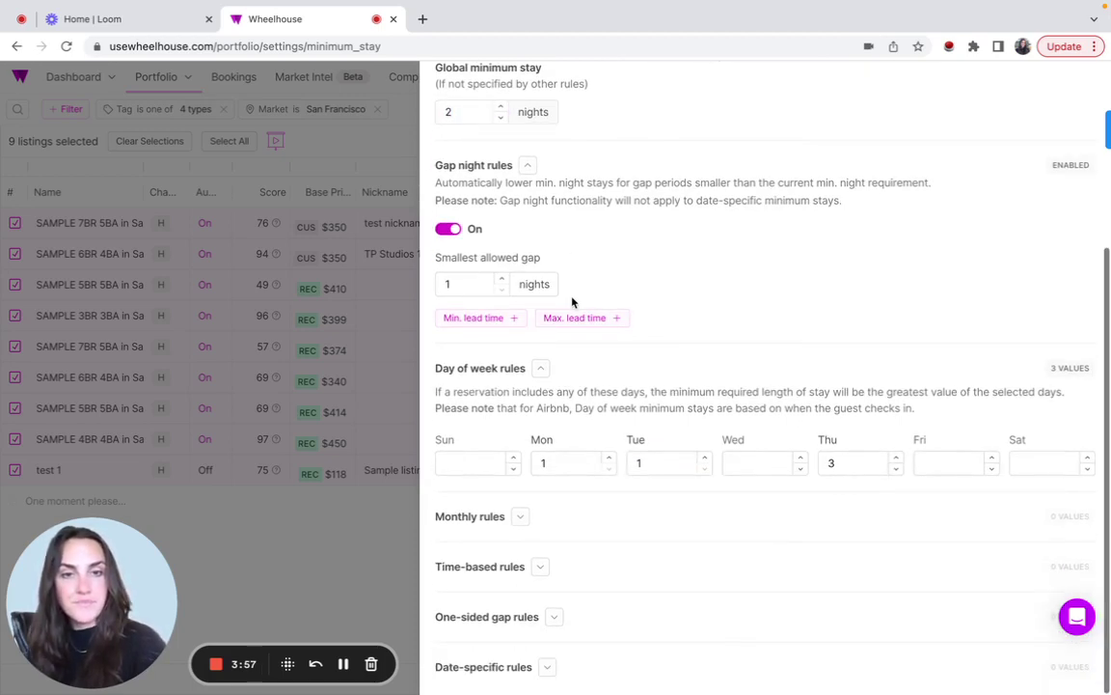
# Add two monthly rules to the minimum stay settings
pyautogui.click(519, 517)
pyautogui.scroll(-1, 523, 518)
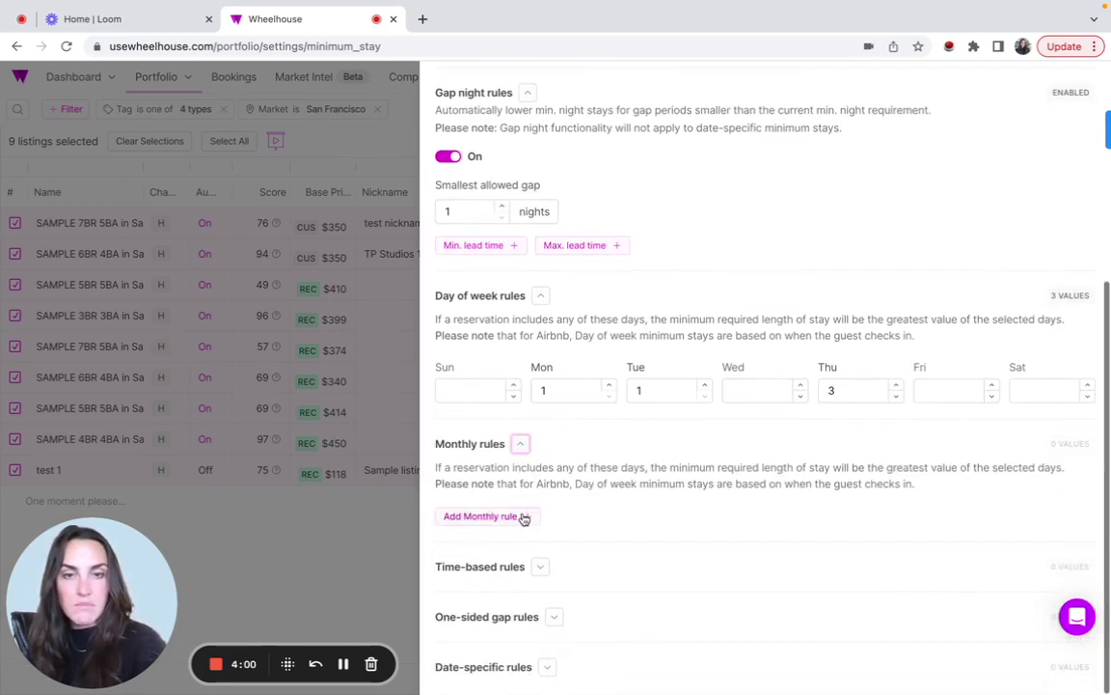
pyautogui.click(523, 518)
pyautogui.scroll(-2, 523, 511)
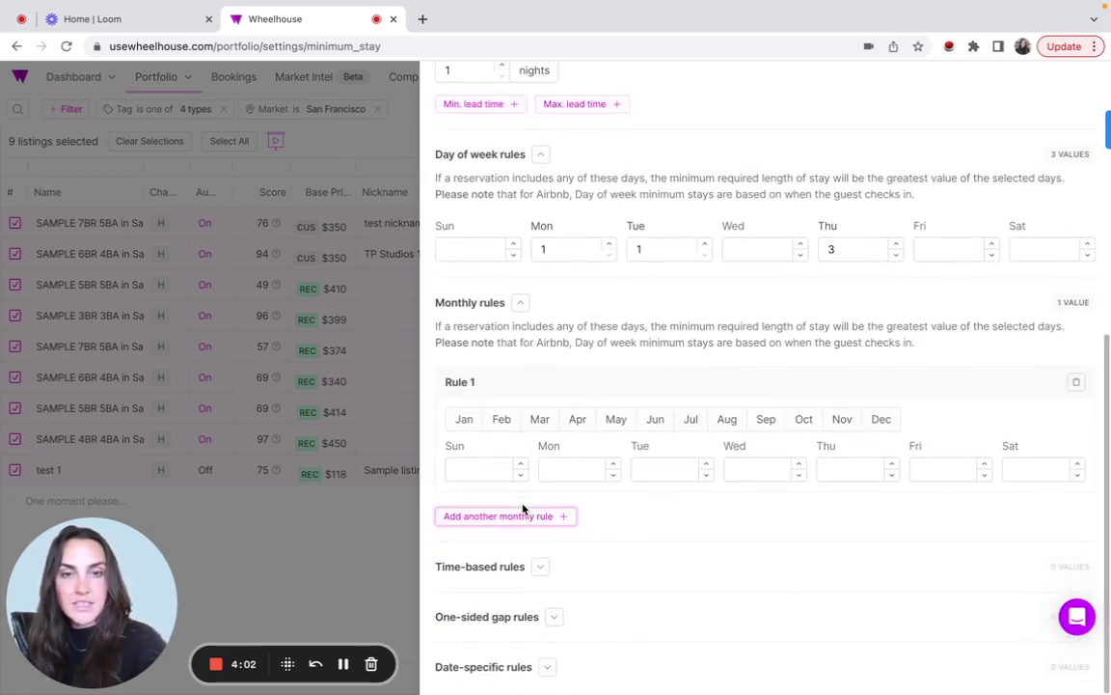
pyautogui.click(521, 513)
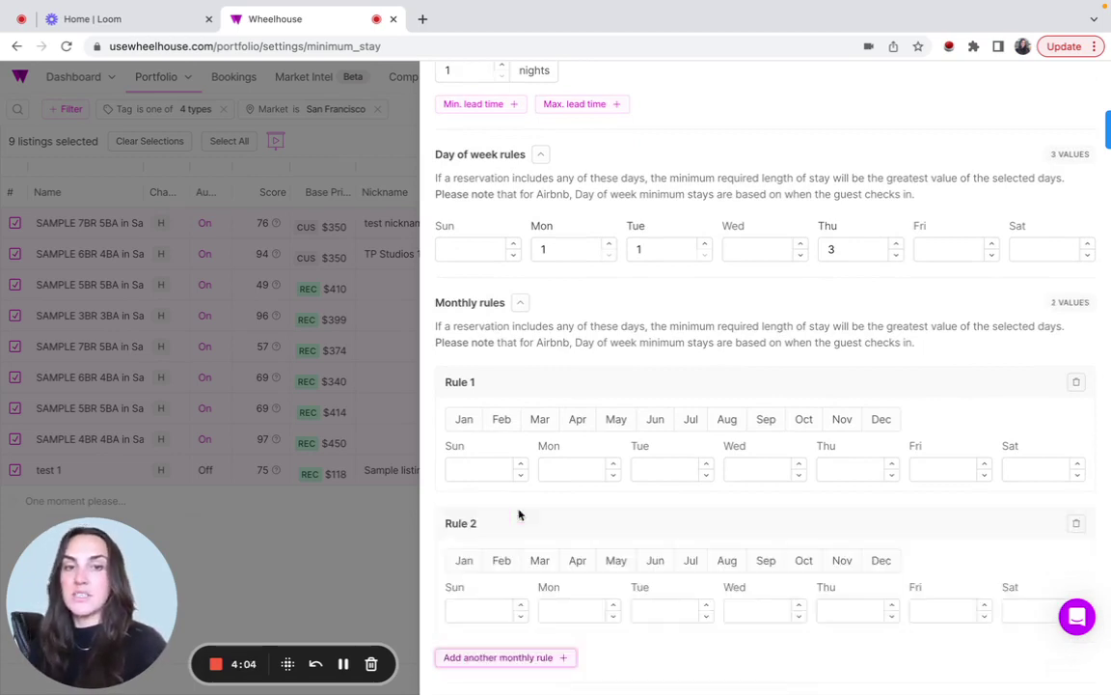
# Apply monthly Rule 1 to June, July and August with a Friday minimum stay of 3 nights
pyautogui.click(657, 419)
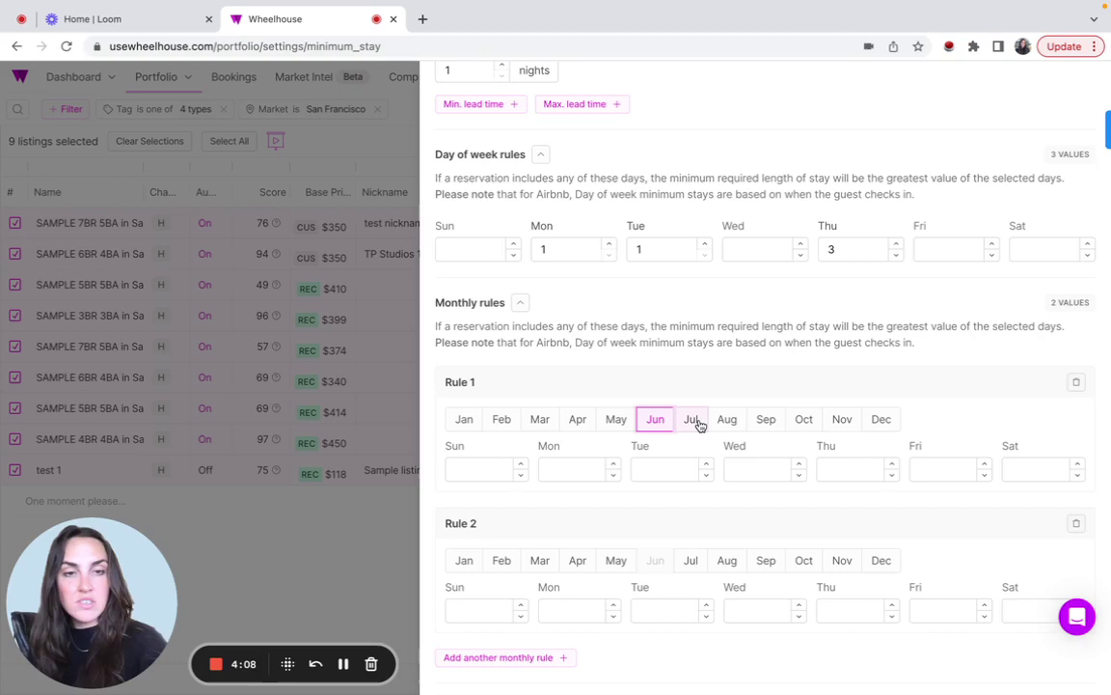
pyautogui.click(696, 422)
pyautogui.click(723, 424)
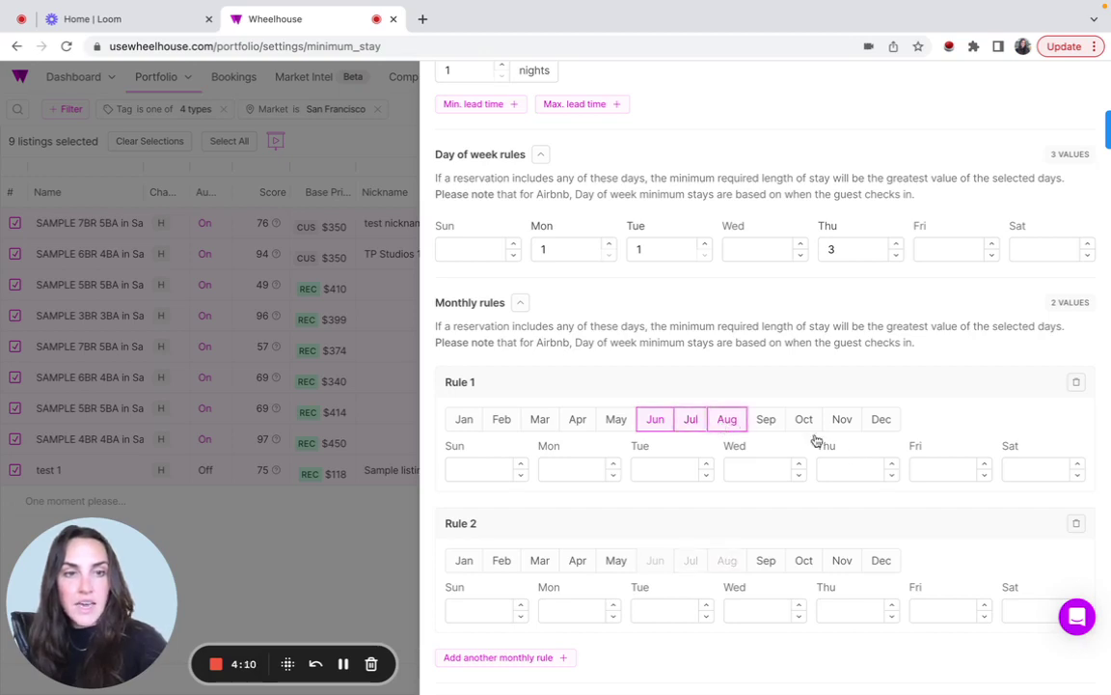
pyautogui.click(924, 467)
pyautogui.write('3')
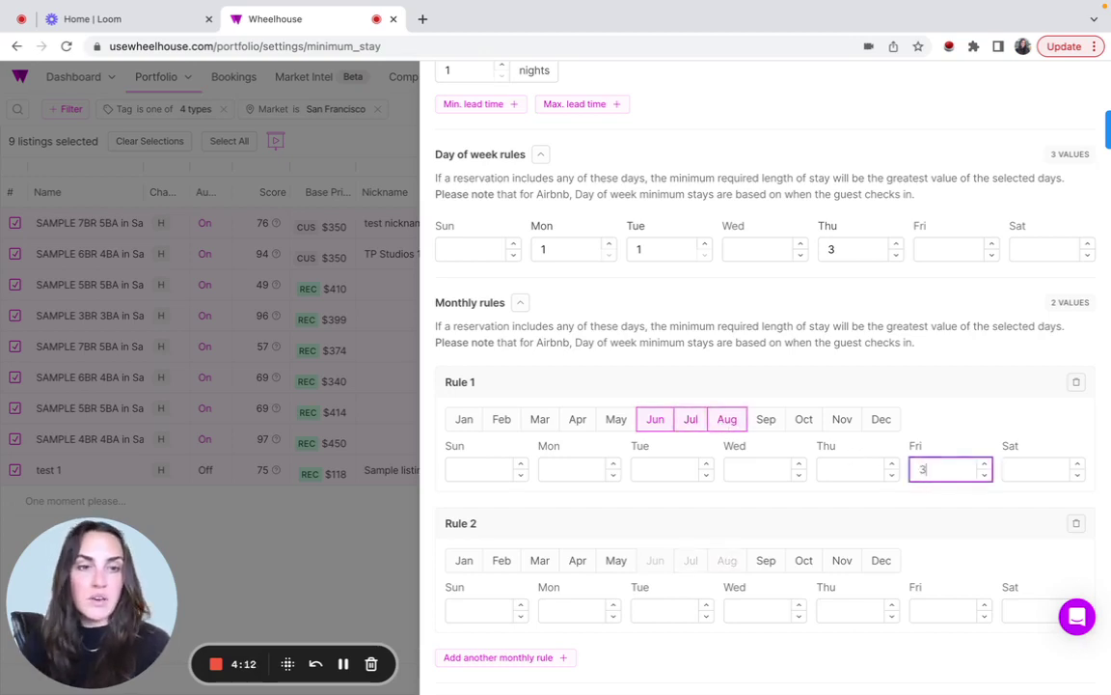
# Set the Saturday and Thursday minimum stays in monthly Rule 1 to 3 nights each
pyautogui.click(1040, 468)
pyautogui.write('3')
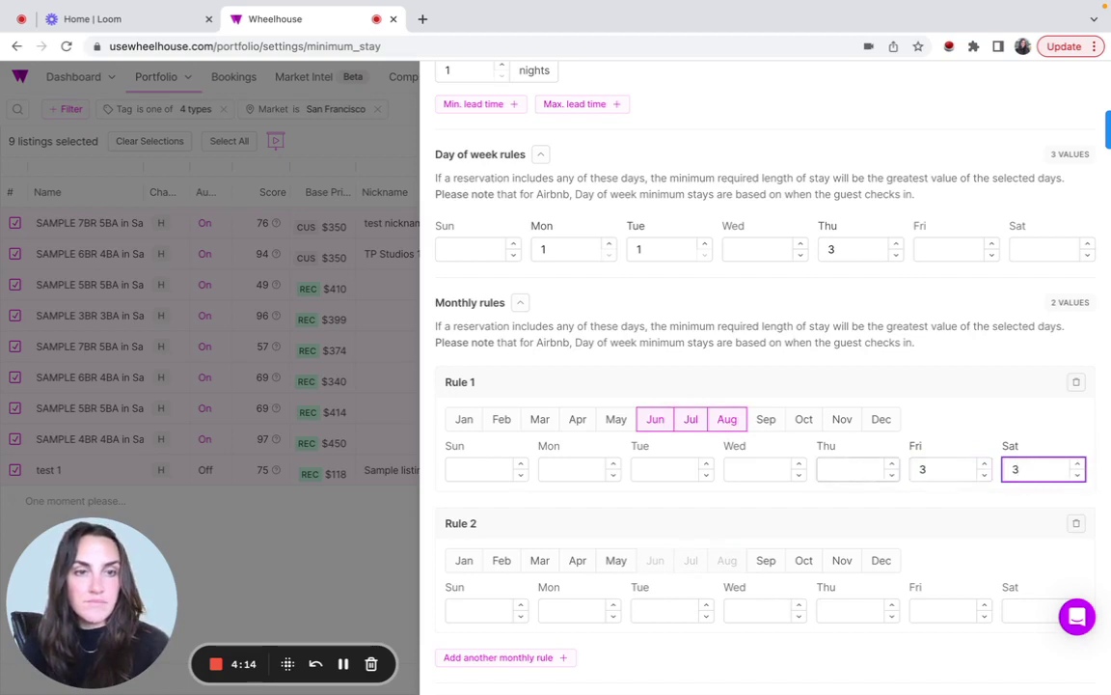
pyautogui.click(883, 470)
pyautogui.write('3')
# Apply monthly Rule 2 to October, November and December with a Friday minimum stay of 3 nights
pyautogui.scroll(-3, 859, 474)
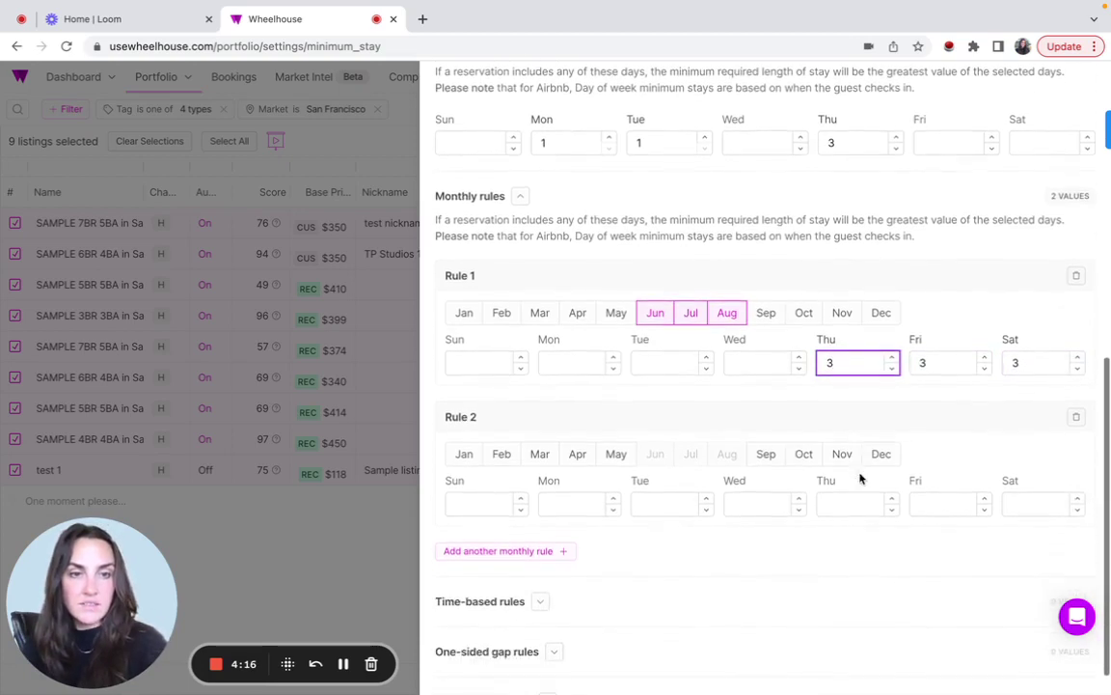
pyautogui.click(805, 451)
pyautogui.click(844, 450)
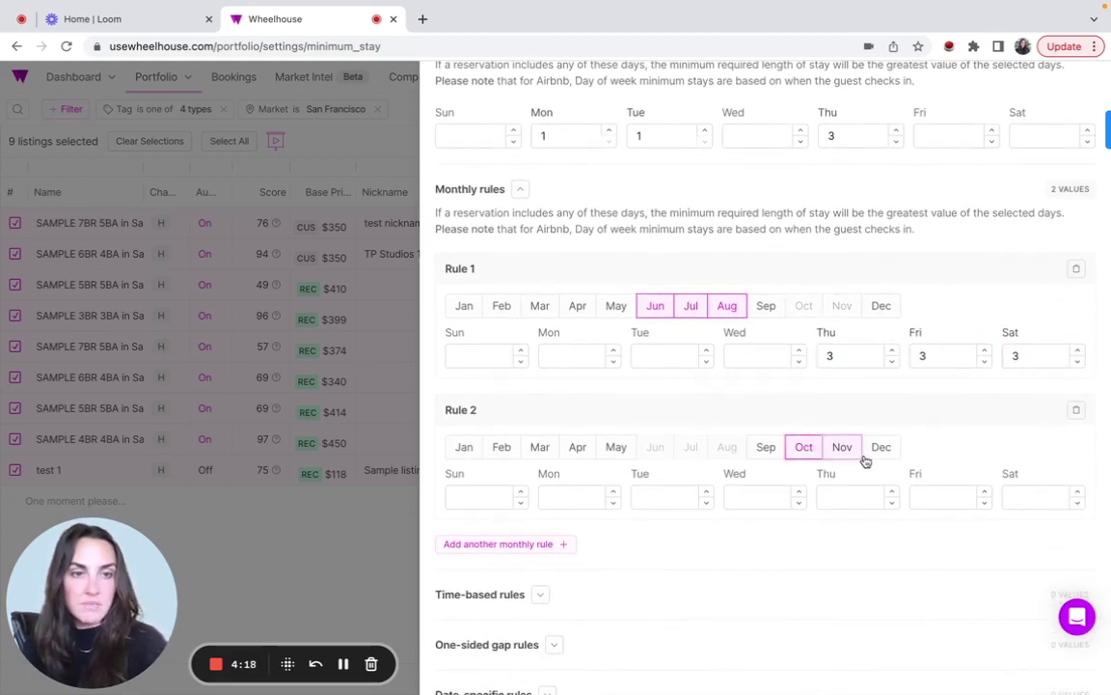
pyautogui.click(876, 449)
pyautogui.click(944, 497)
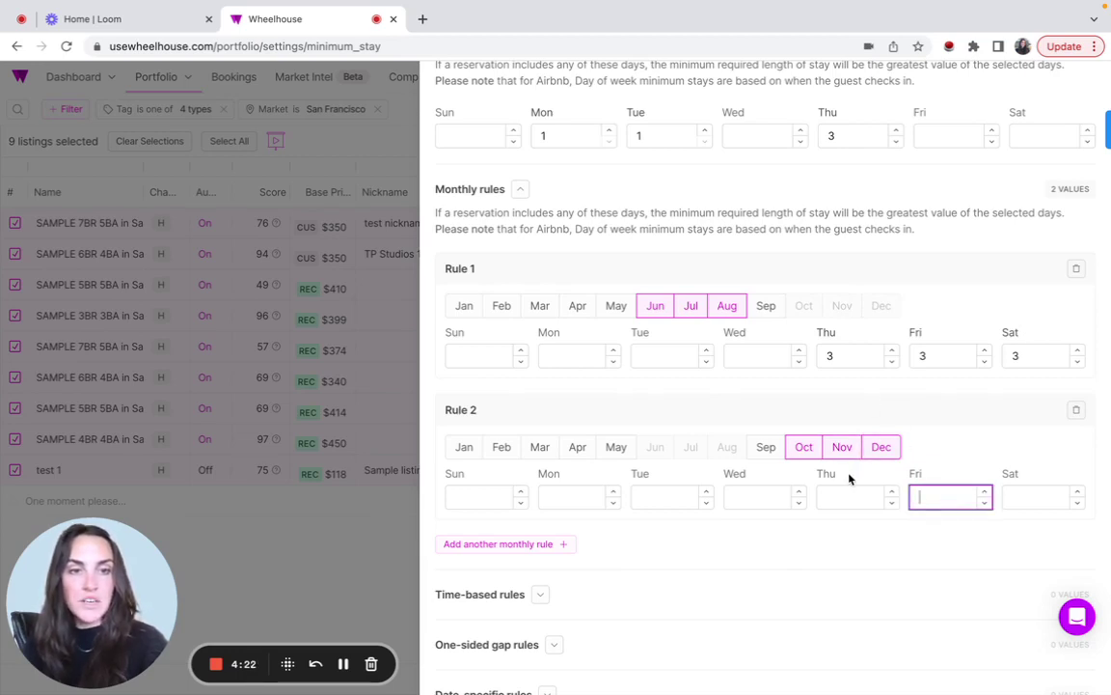
pyautogui.write('3')
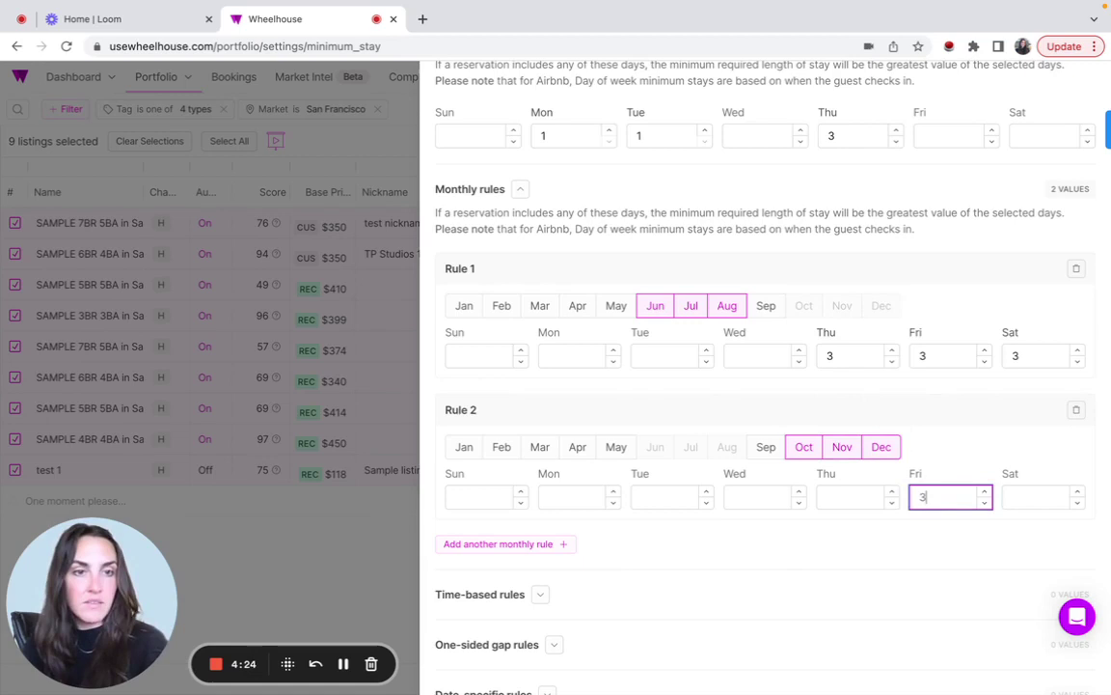
pyautogui.scroll(-1, 938, 479)
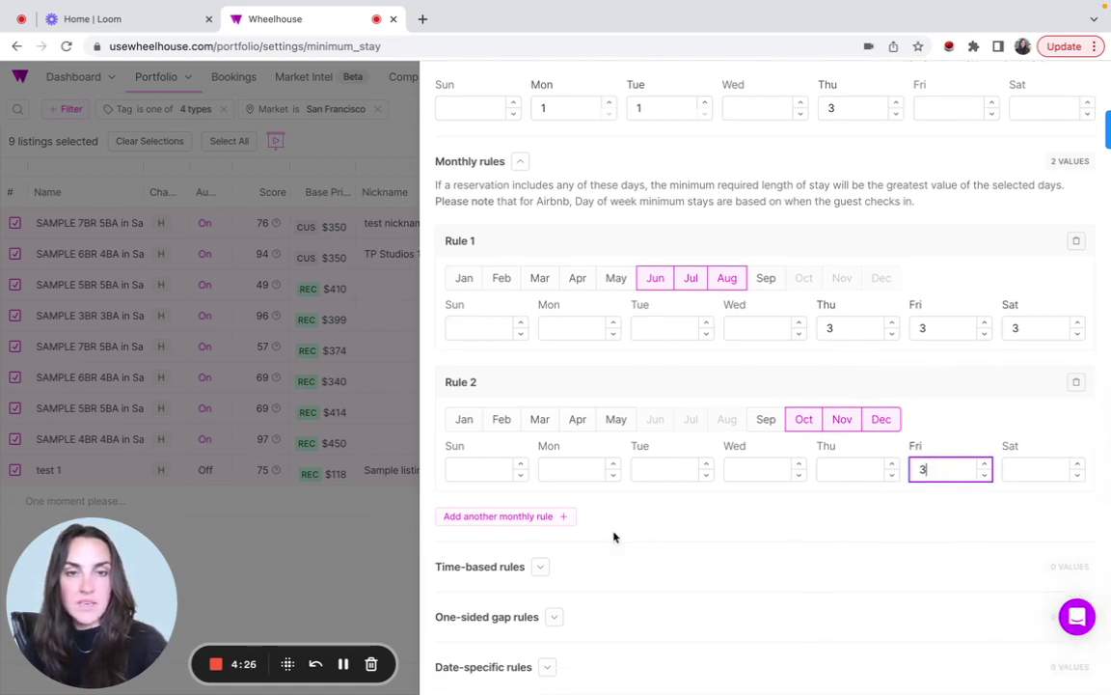
pyautogui.click(542, 516)
pyautogui.scroll(-2, 542, 516)
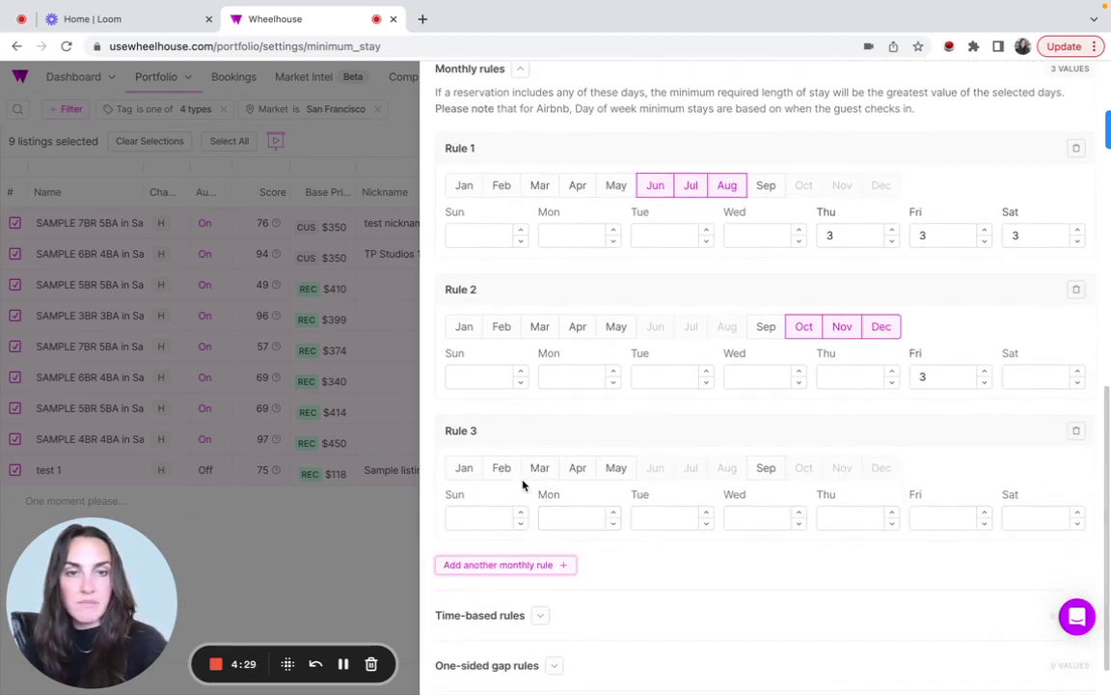
pyautogui.click(1076, 432)
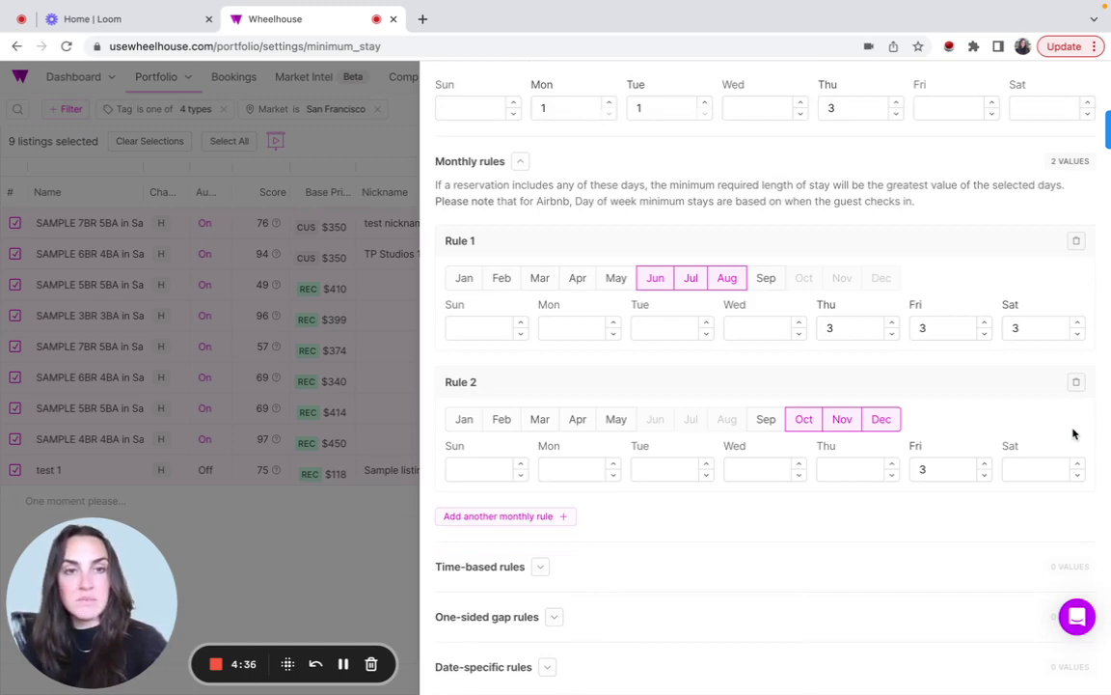
# Add two time-based rules and set the second one to apply After a number of days
pyautogui.click(537, 566)
pyautogui.scroll(-1, 536, 568)
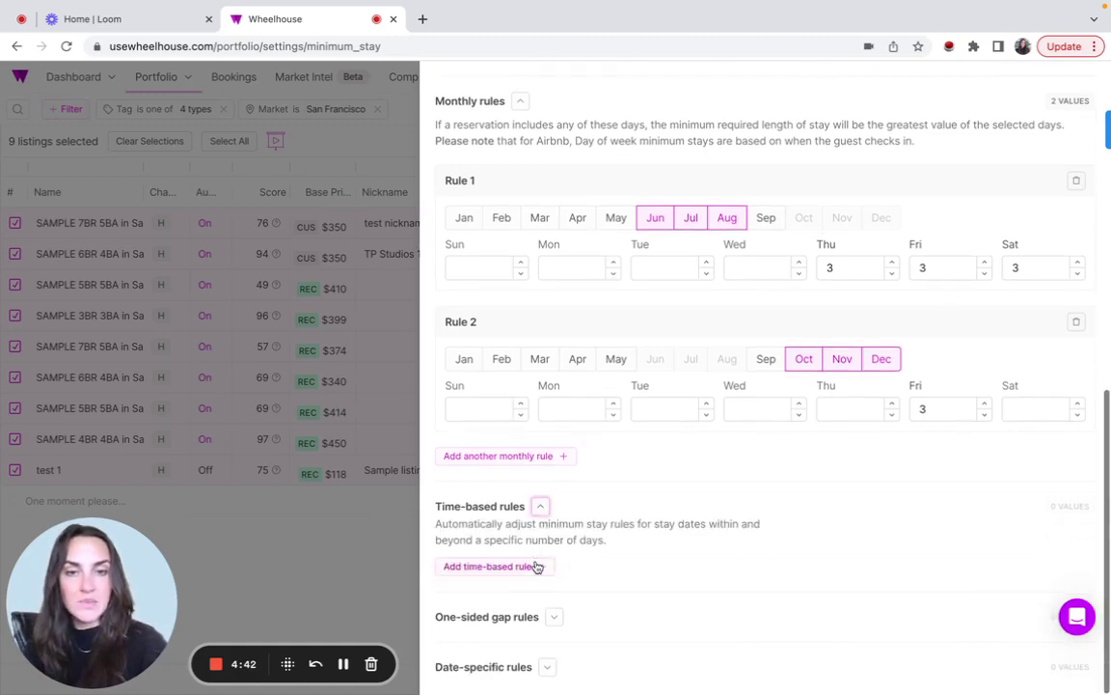
pyautogui.click(526, 574)
pyautogui.scroll(-1, 524, 577)
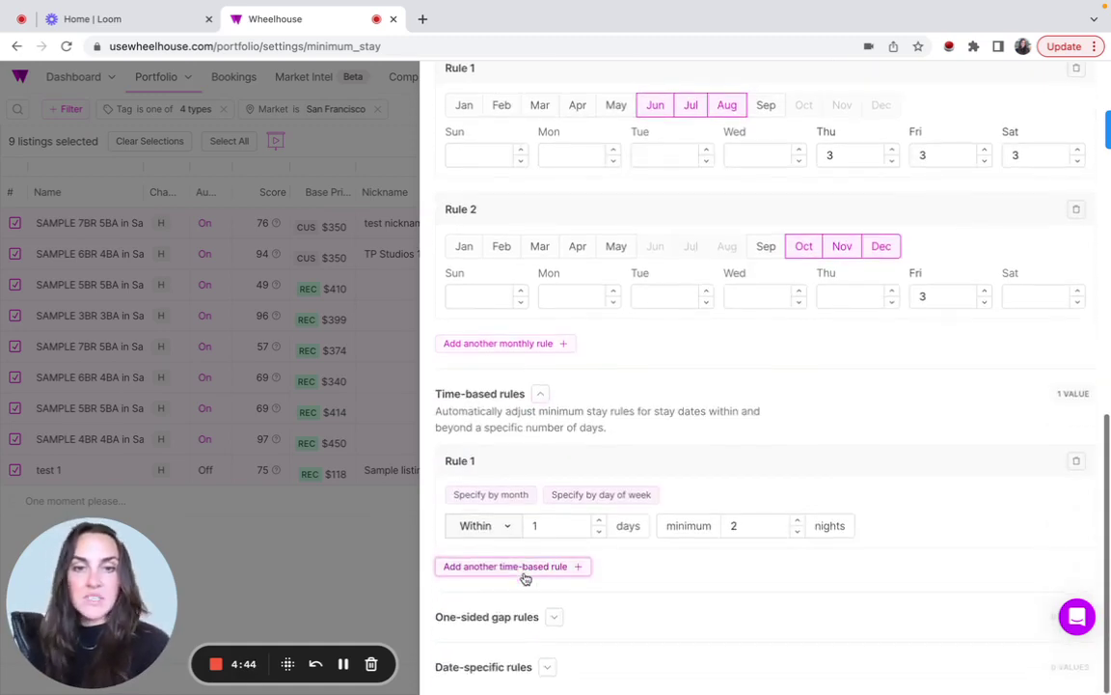
pyautogui.click(524, 577)
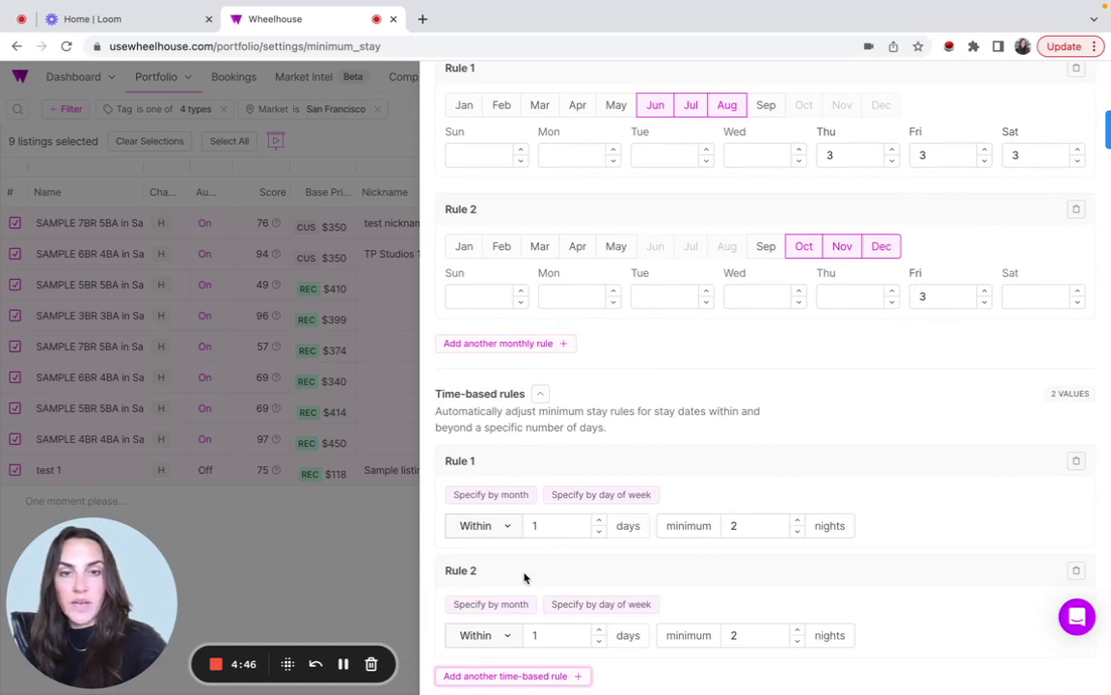
pyautogui.scroll(-1, 524, 577)
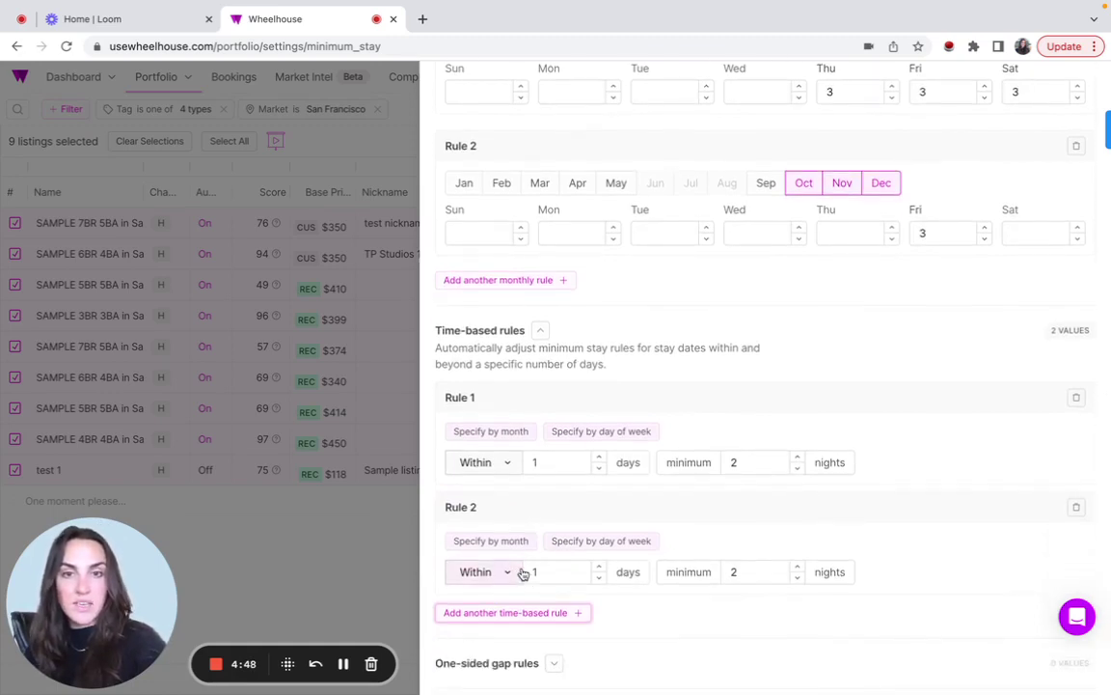
pyautogui.click(483, 574)
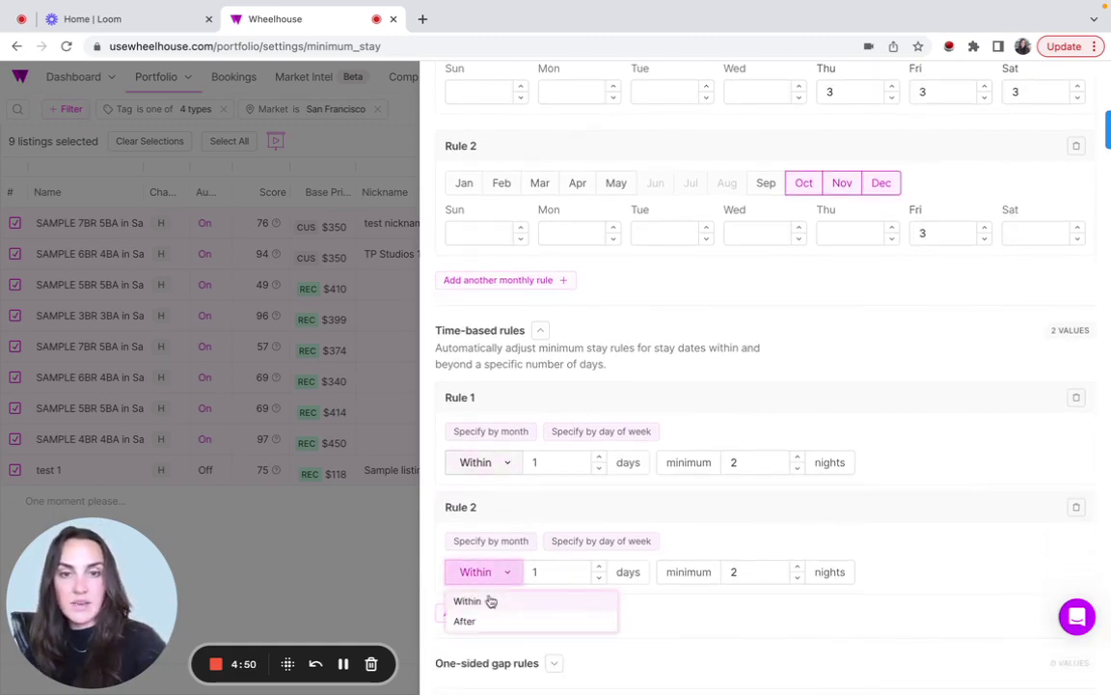
pyautogui.click(472, 623)
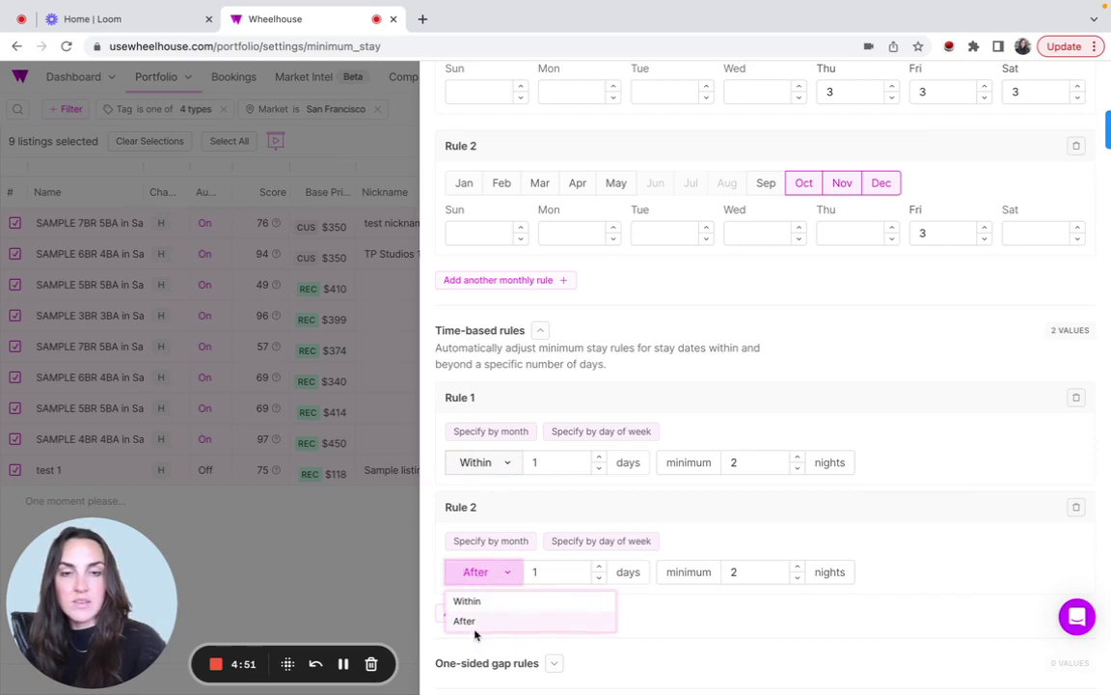
# Set time-based Rule 1 to a minimum of 1 night for stay dates within 14 days
pyautogui.click(547, 466)
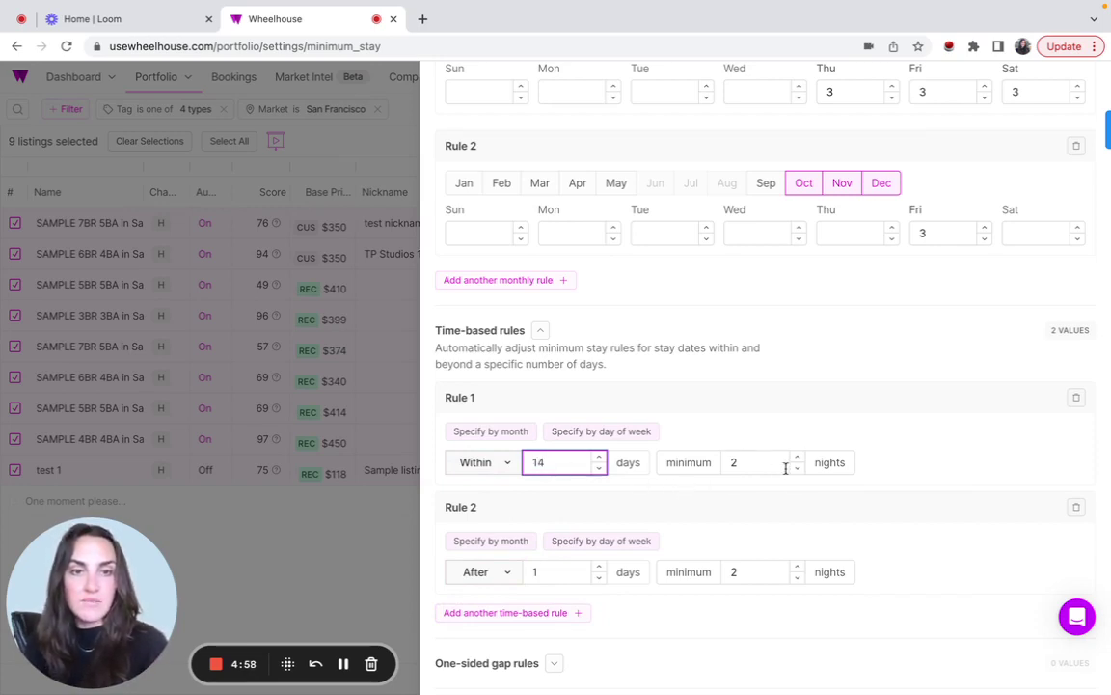
pyautogui.click(752, 461)
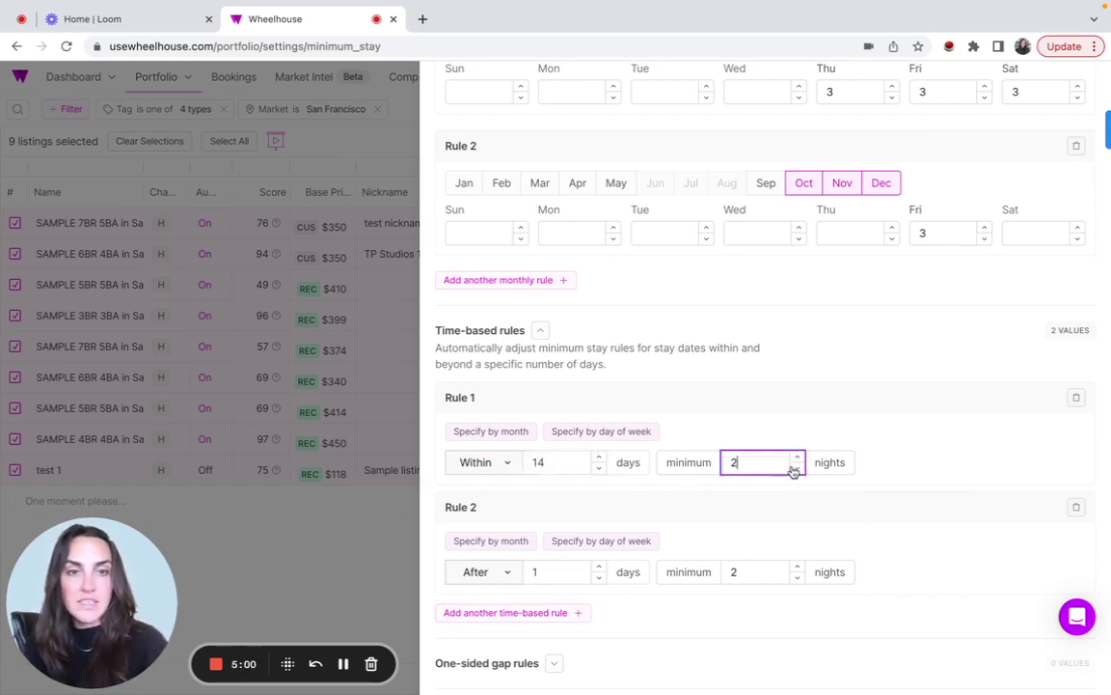
pyautogui.click(796, 468)
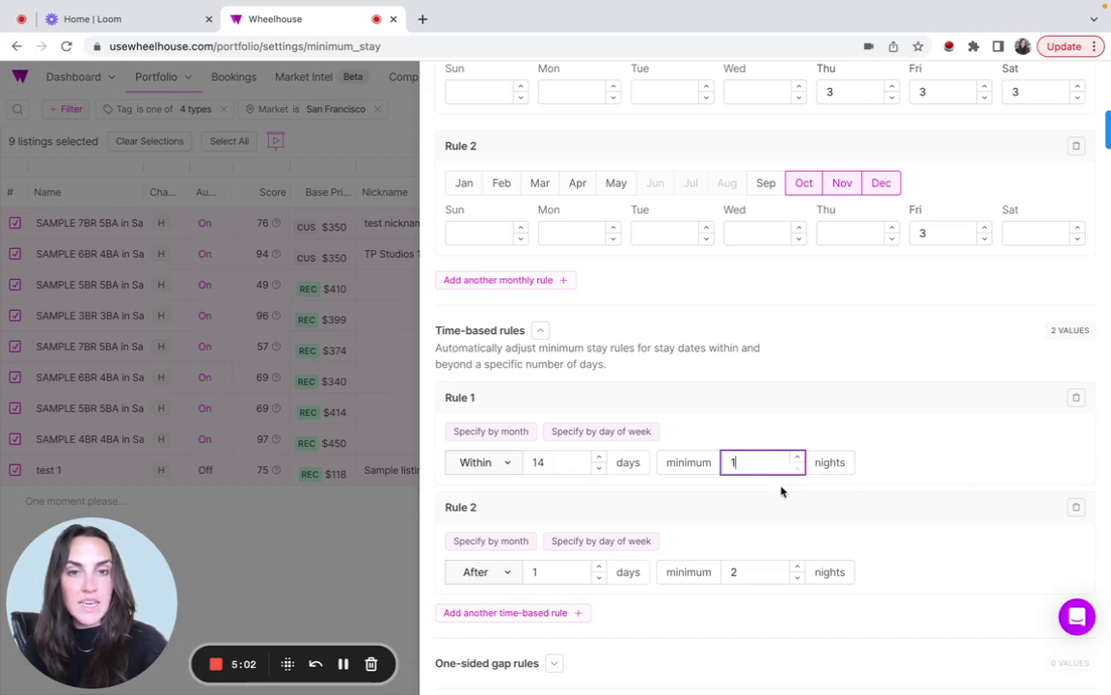
# Limit time-based Rule 2 to June, July and August, with a minimum of 4 nights after 180 days
pyautogui.click(509, 545)
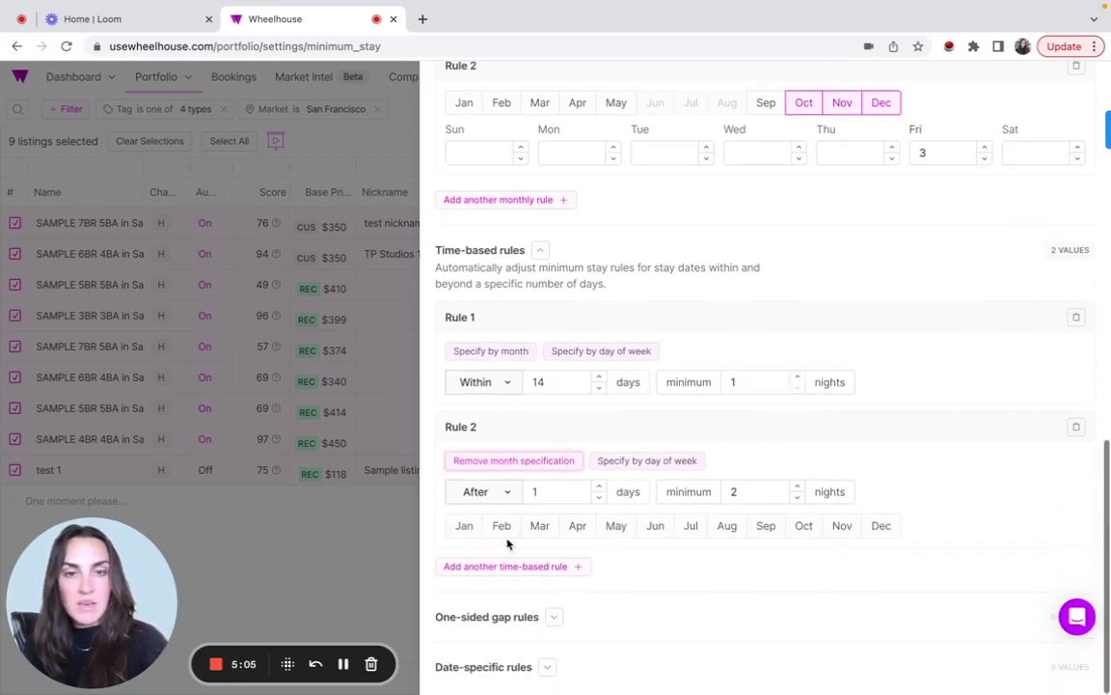
pyautogui.click(660, 533)
pyautogui.click(703, 533)
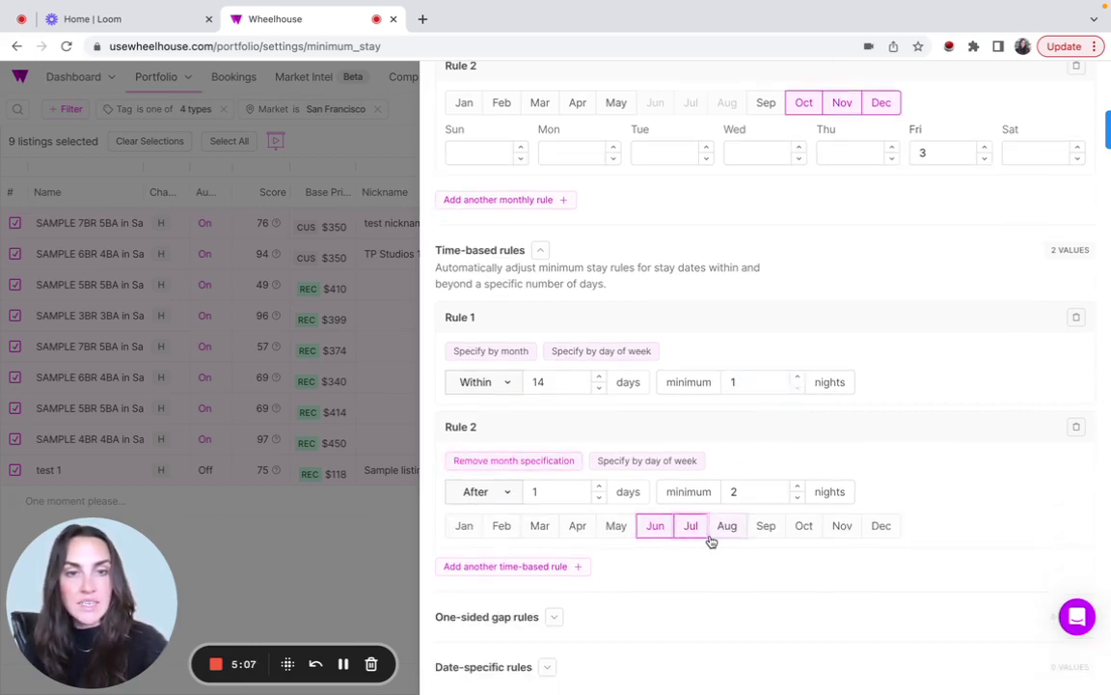
pyautogui.click(722, 531)
pyautogui.click(559, 492)
pyautogui.write('80')
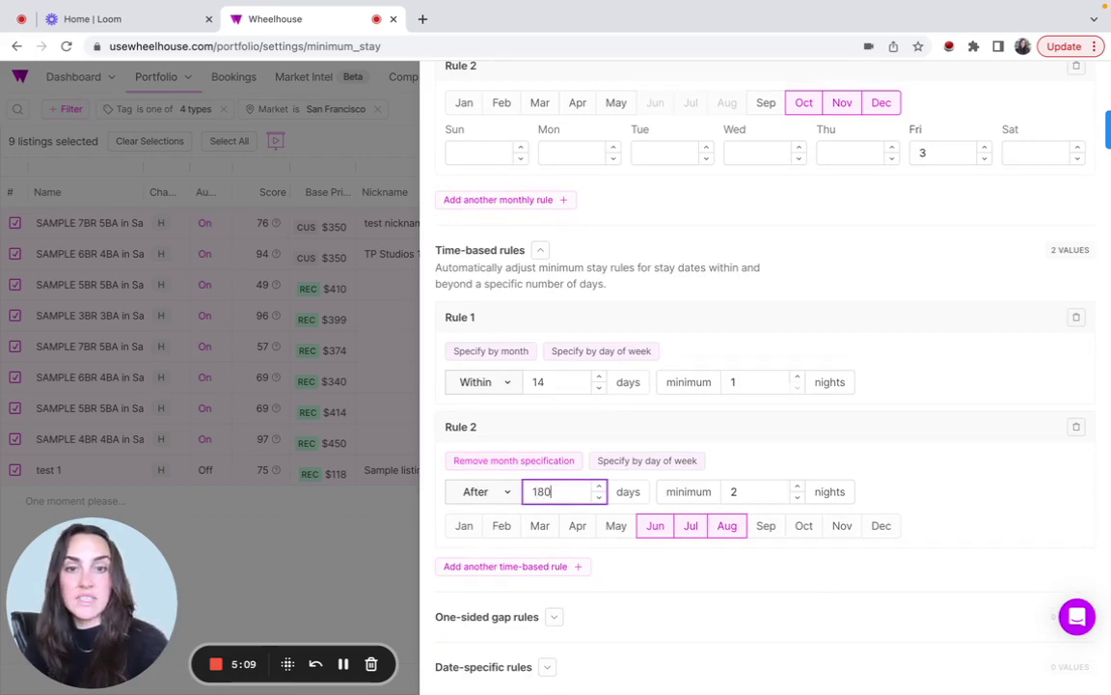
pyautogui.doubleClick(743, 492)
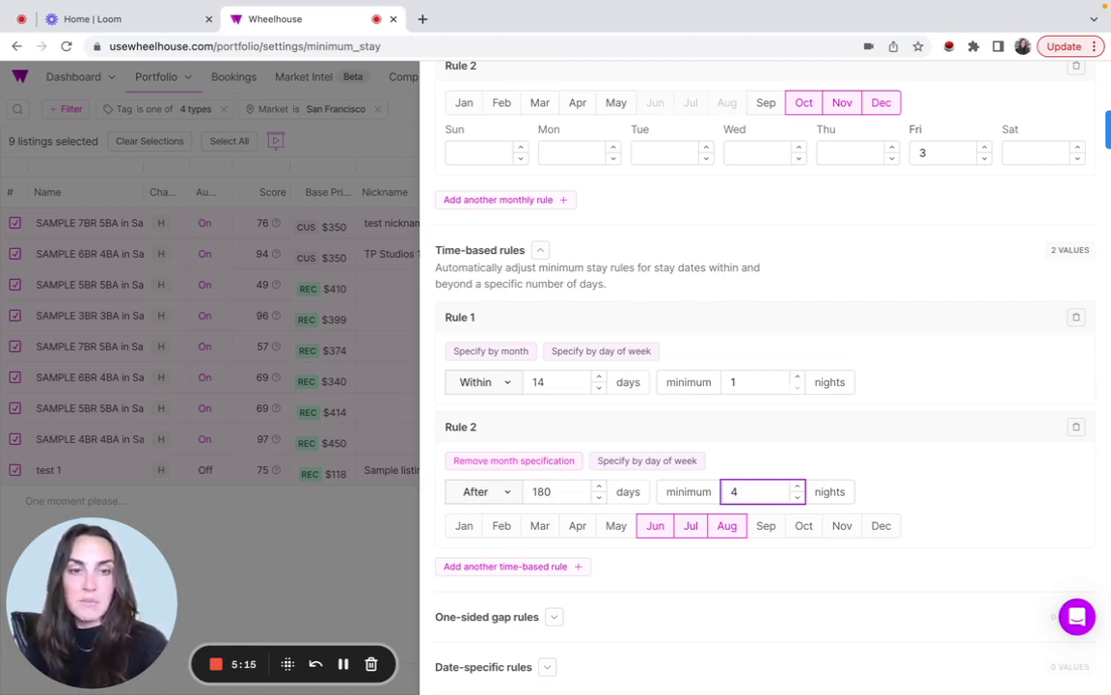
pyautogui.click(742, 439)
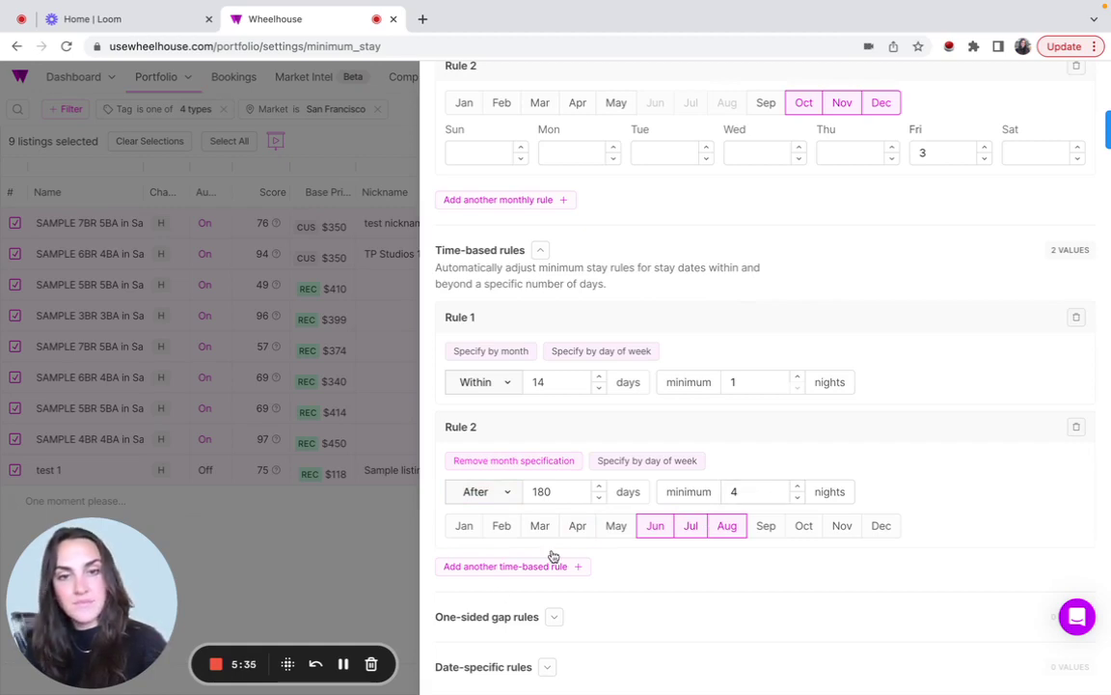
# Add a one-sided gap rule and a date-specific rule that repeats yearly
pyautogui.click(555, 620)
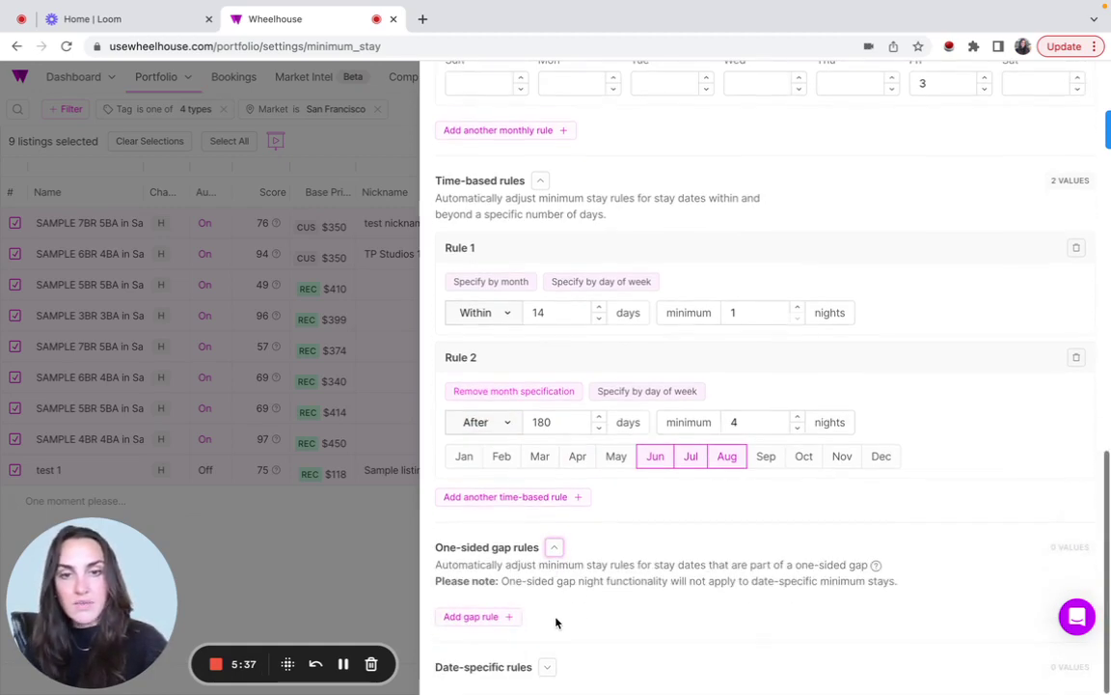
pyautogui.click(507, 617)
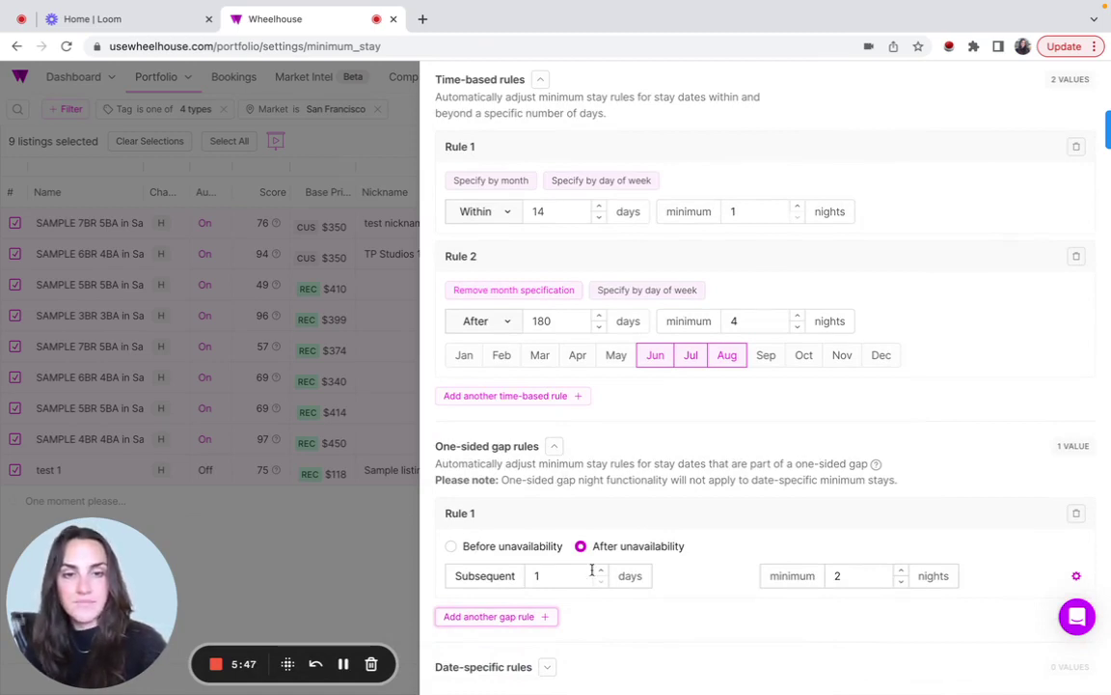
pyautogui.click(547, 668)
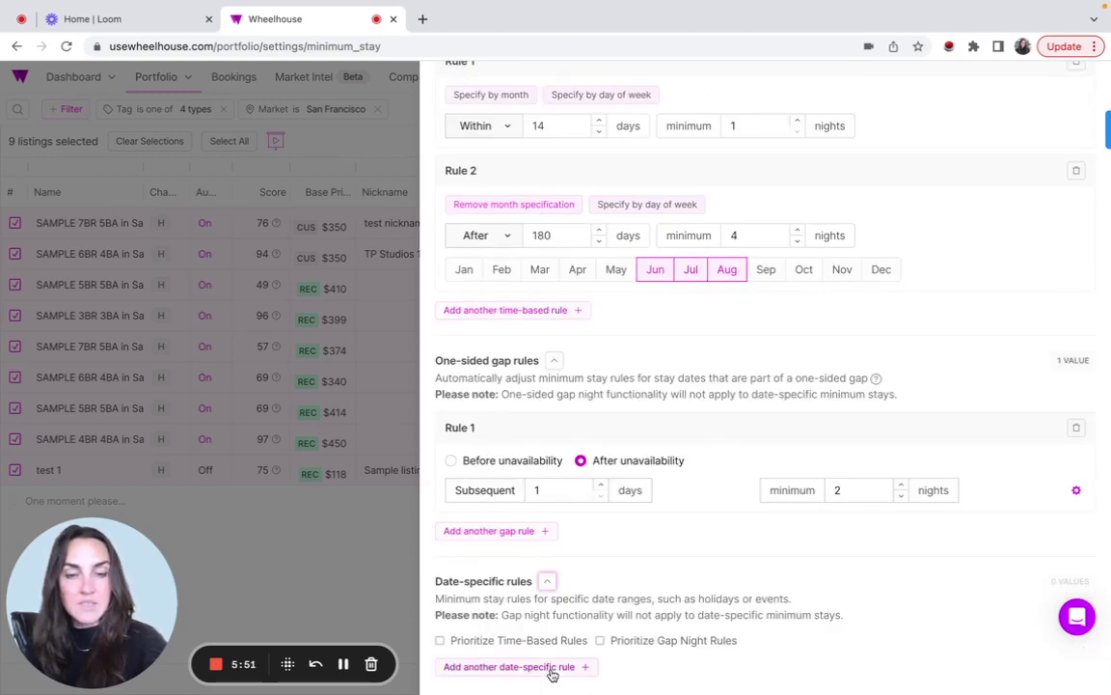
pyautogui.click(552, 673)
pyautogui.scroll(-3, 551, 675)
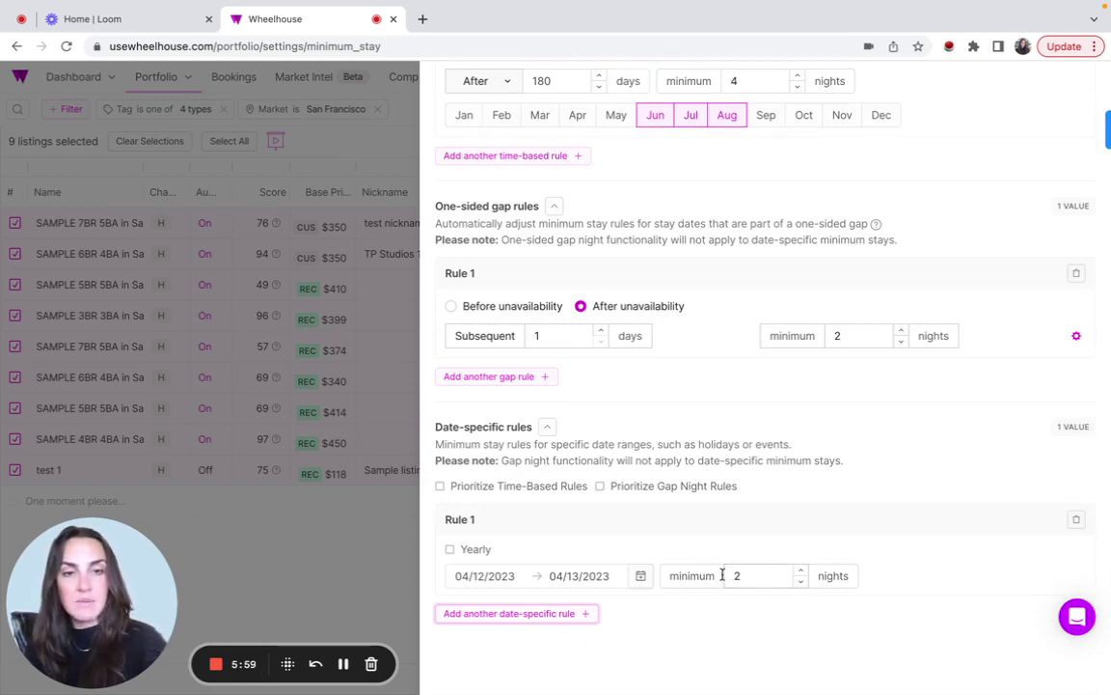
pyautogui.click(449, 550)
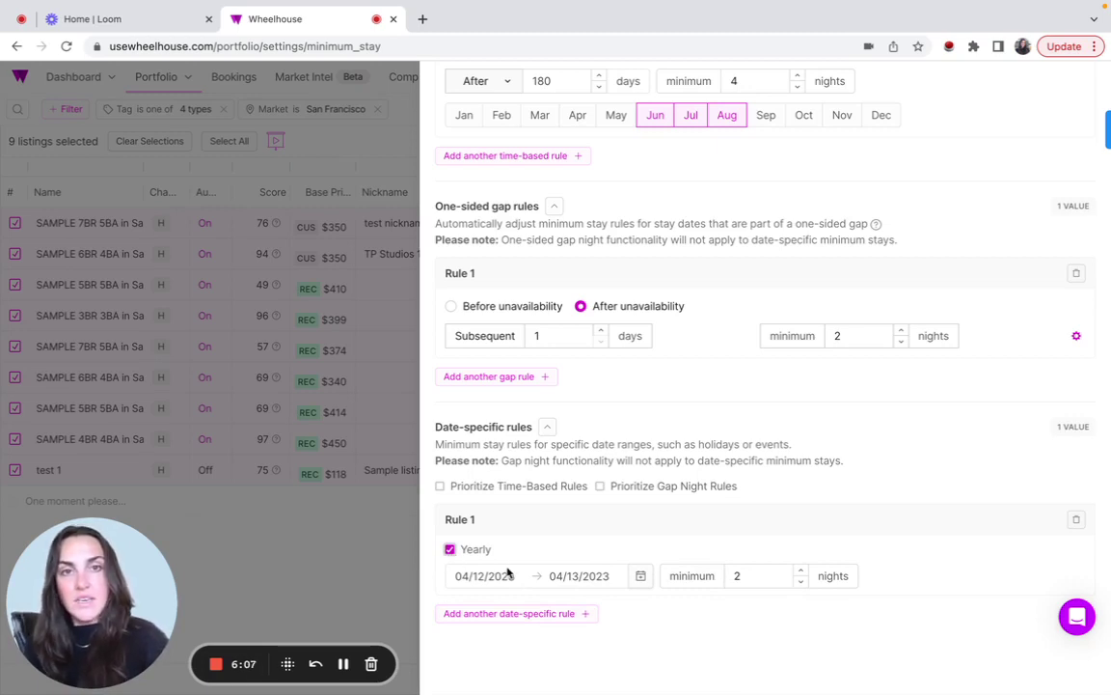
# Review all minimum stay rules from the global minimum stay through to the date-specific rules
pyautogui.scroll(5, 509, 572)
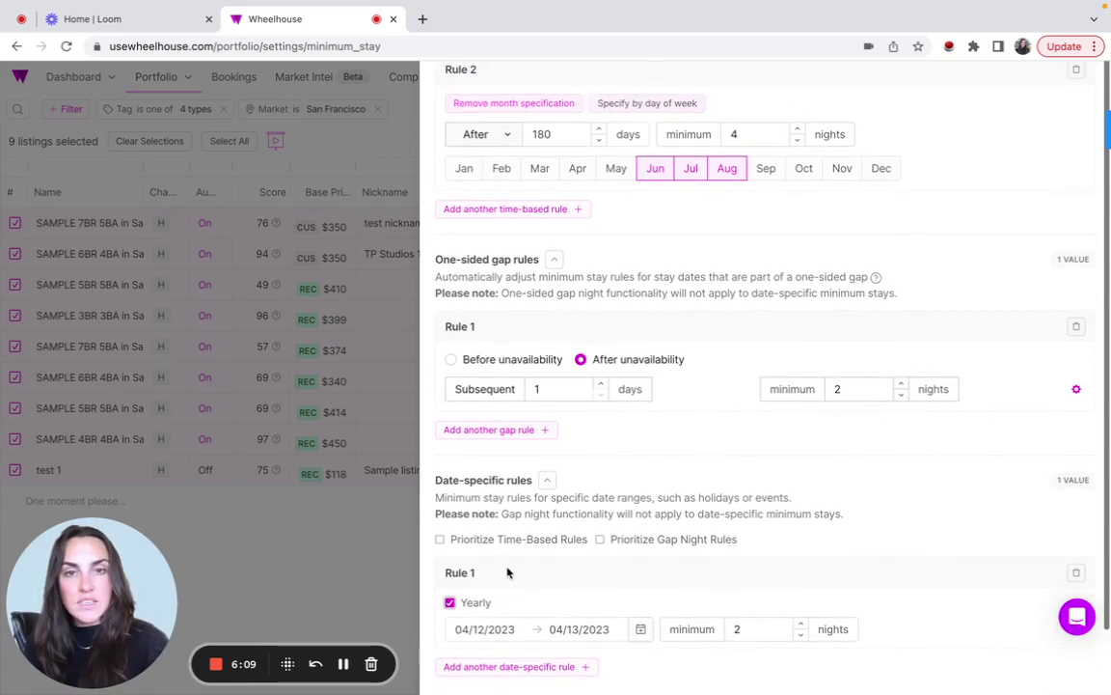
pyautogui.scroll(15, 508, 573)
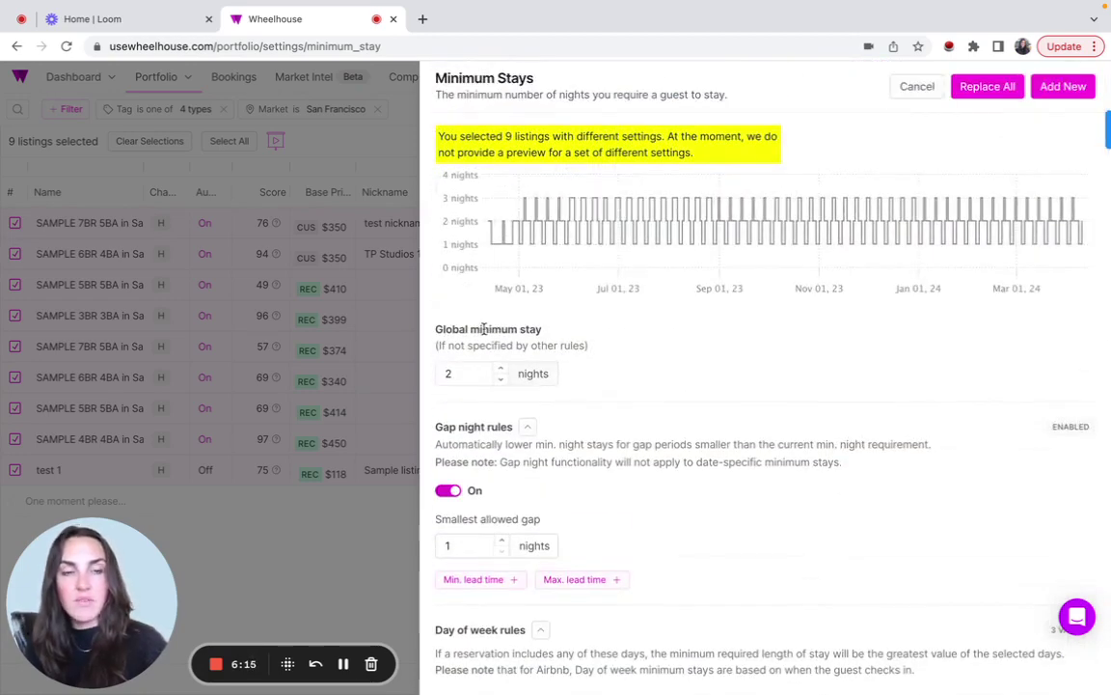
pyautogui.scroll(-1, 483, 328)
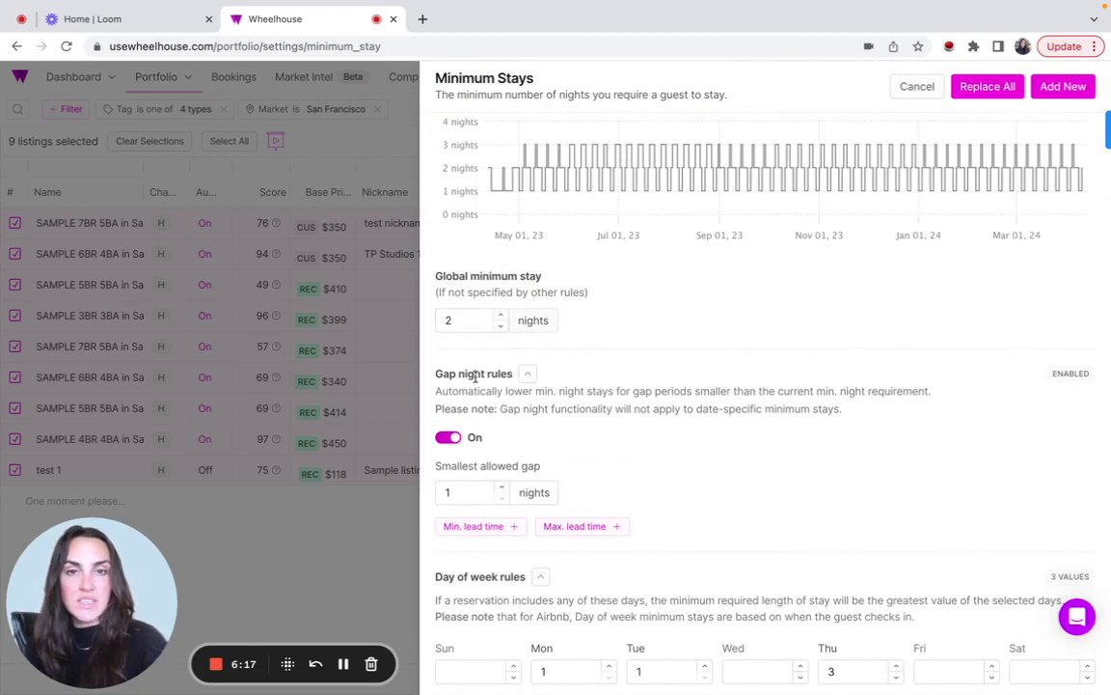
pyautogui.scroll(-3, 538, 429)
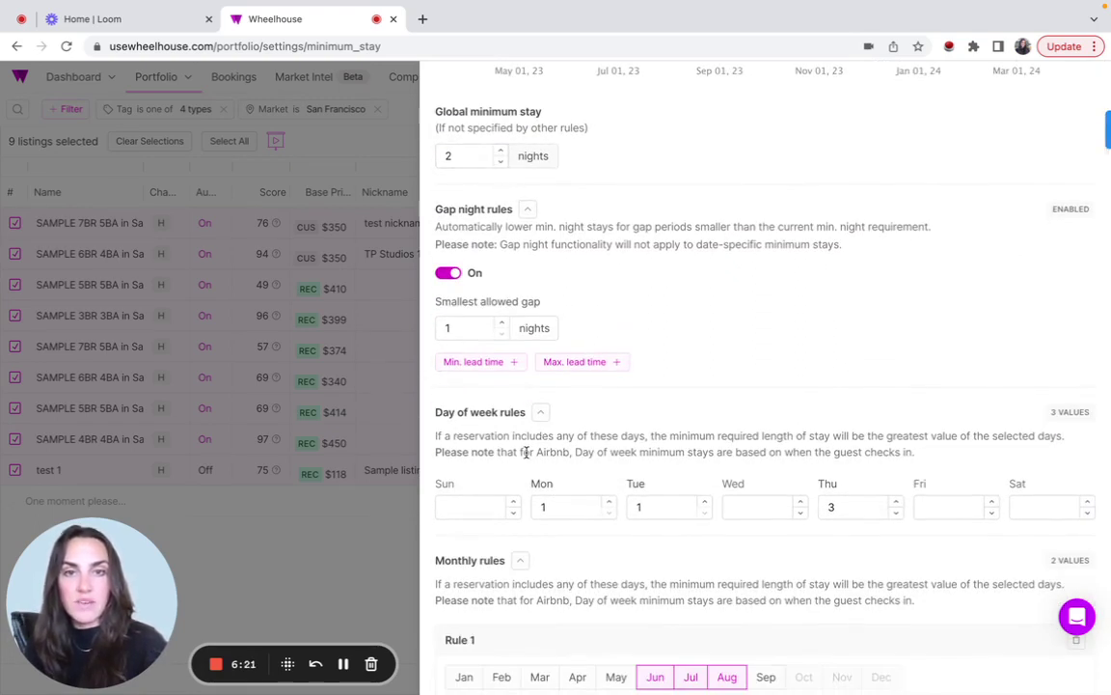
pyautogui.scroll(-3, 526, 452)
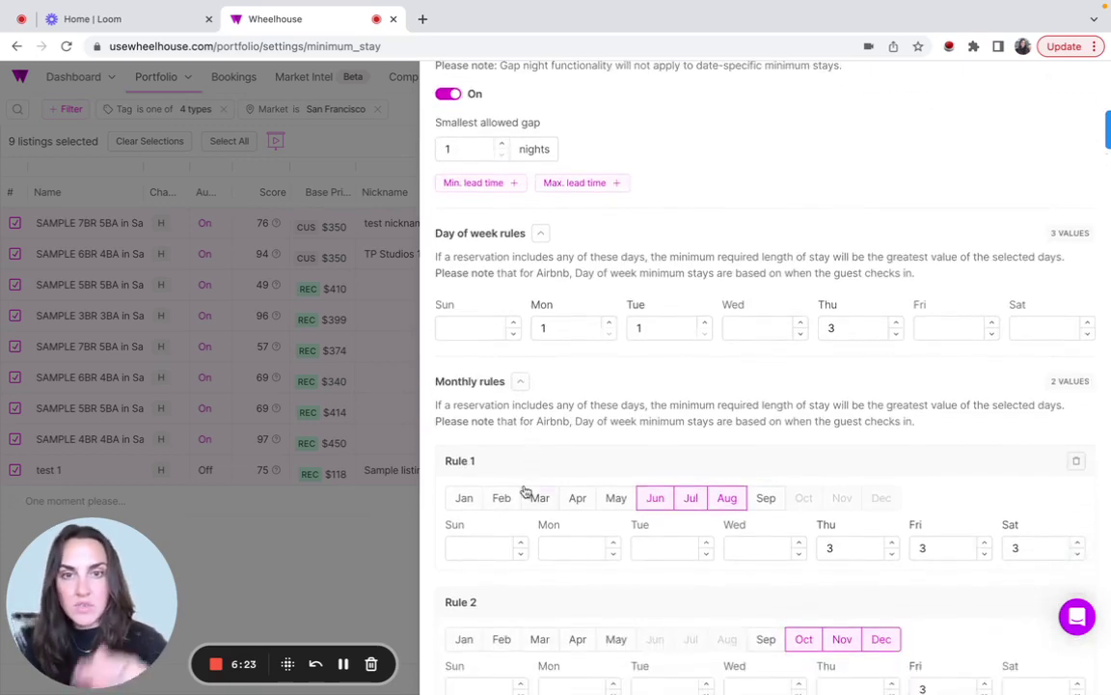
pyautogui.scroll(-10, 525, 492)
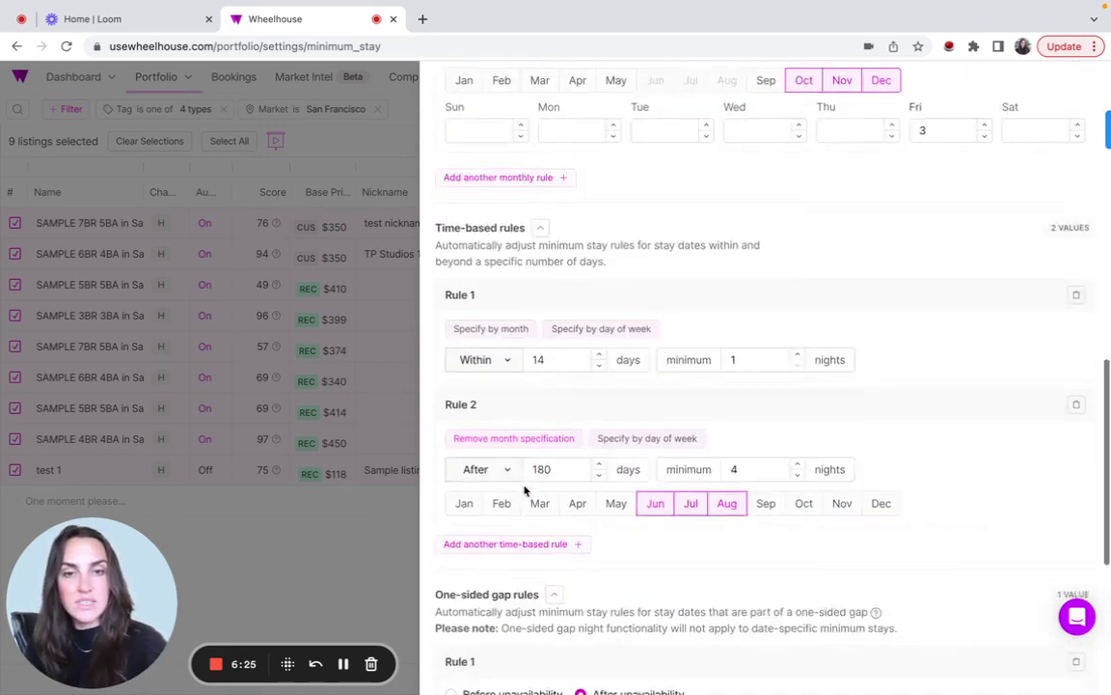
pyautogui.scroll(-3, 525, 492)
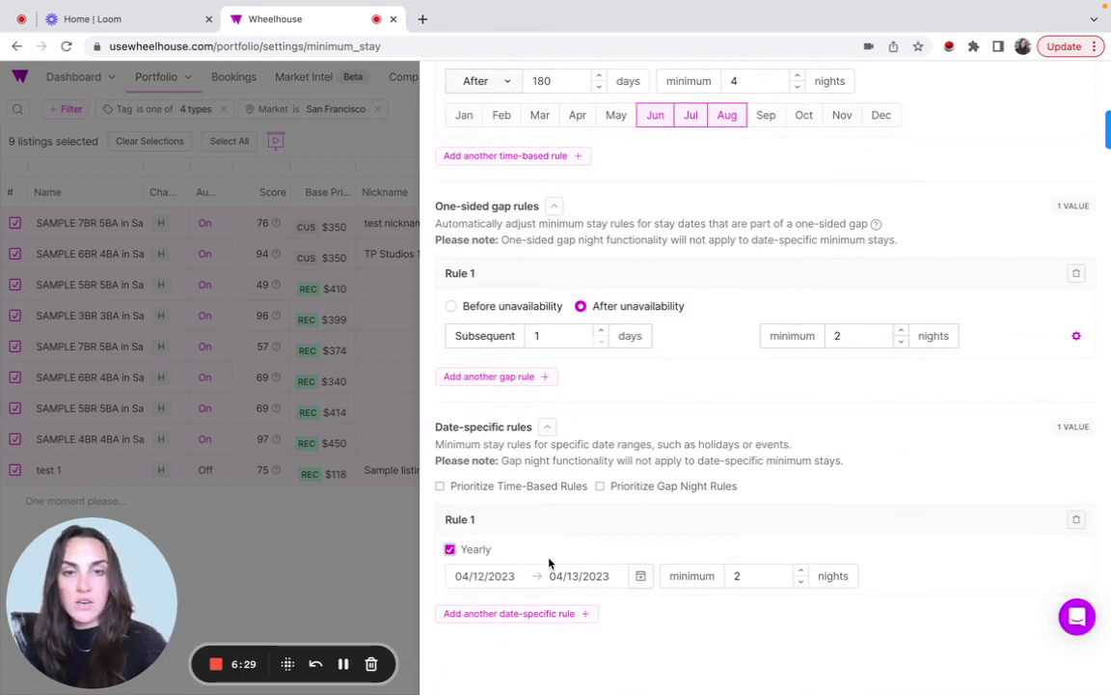
# Set the minimum stay of the yearly date-specific rule to 5 nights
pyautogui.doubleClick(738, 575)
pyautogui.write('5')
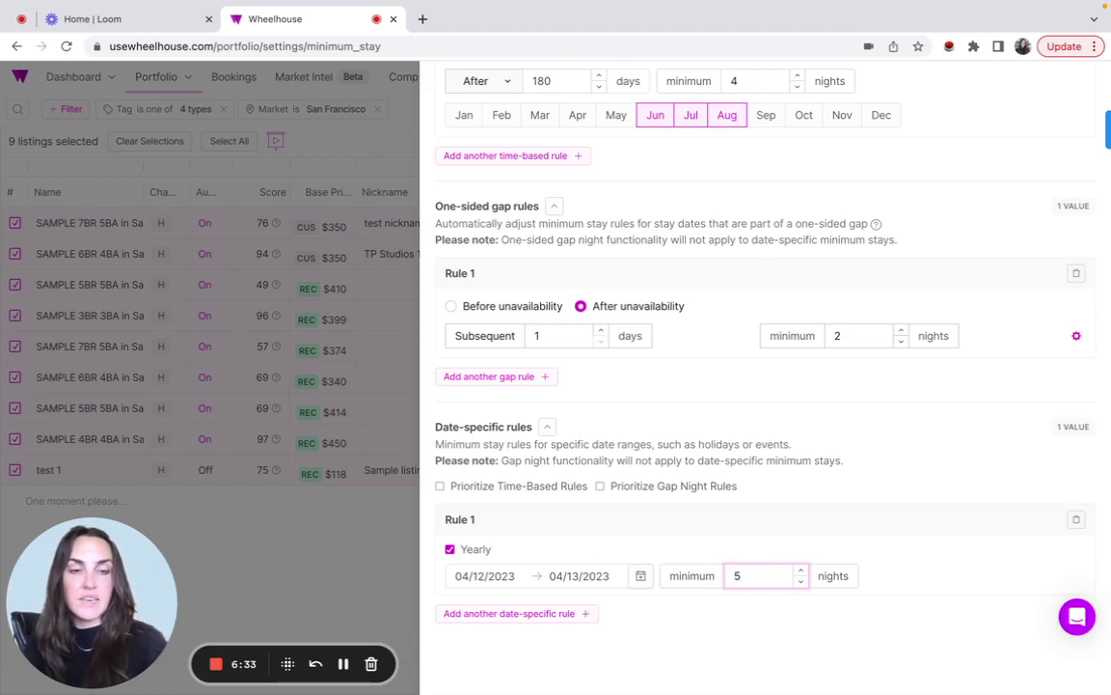
# Turn the Prioritize Time-Based Rules option for date-specific rules on and off again, and look back over the monthly and time-based rules
pyautogui.click(440, 487)
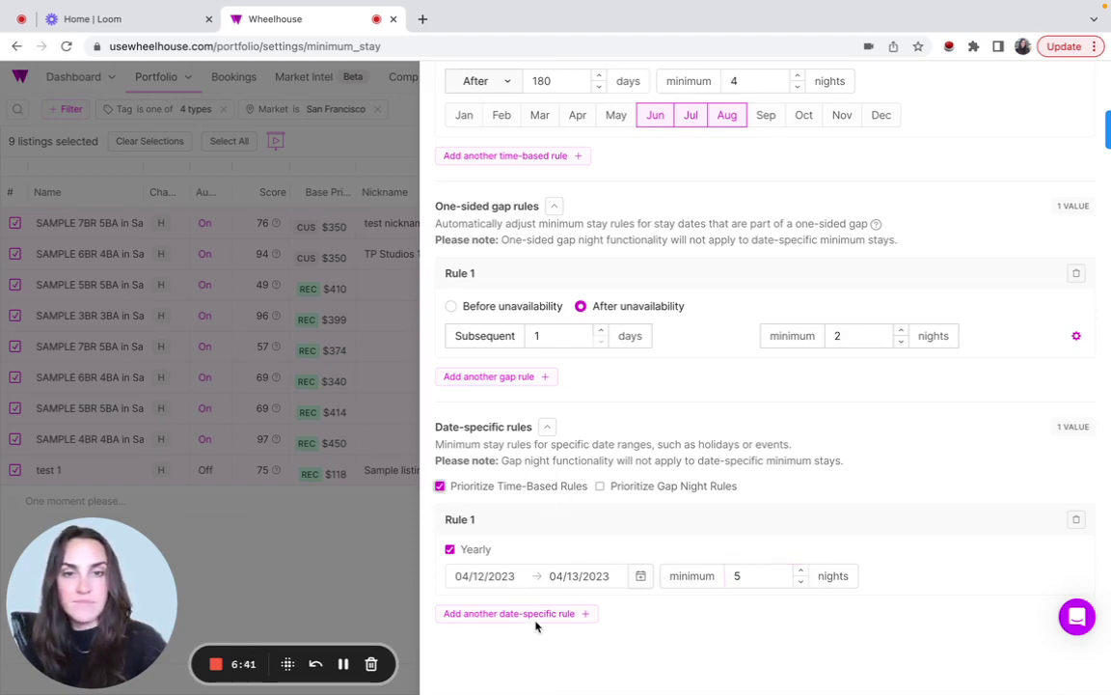
pyautogui.click(439, 487)
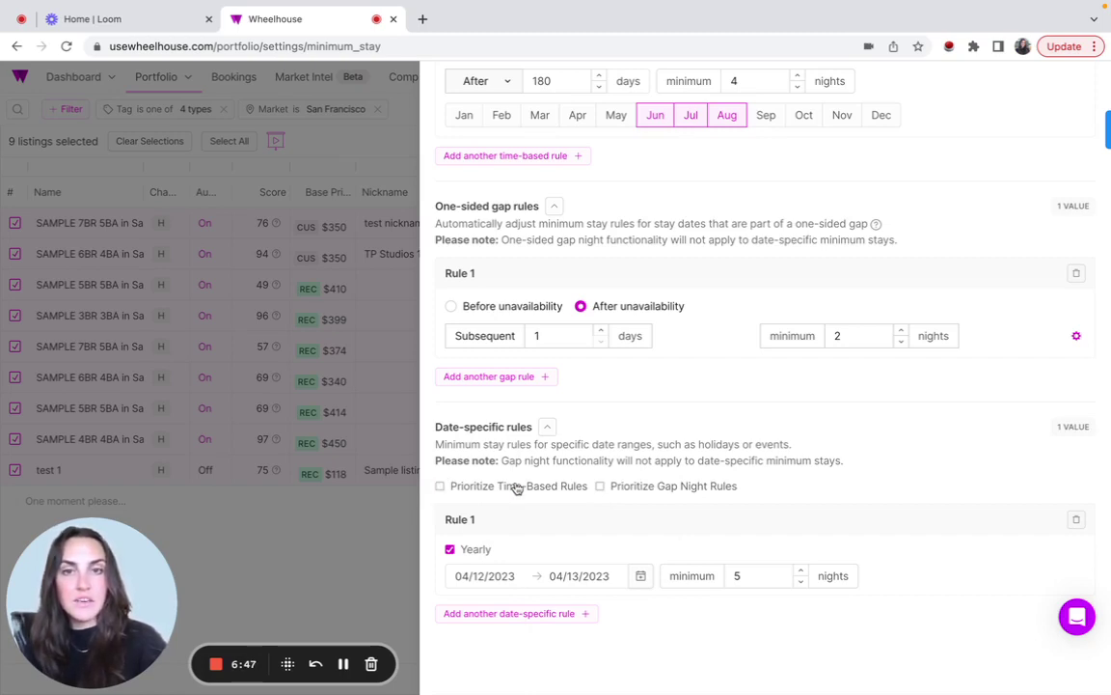
pyautogui.scroll(1, 516, 487)
pyautogui.scroll(4, 516, 482)
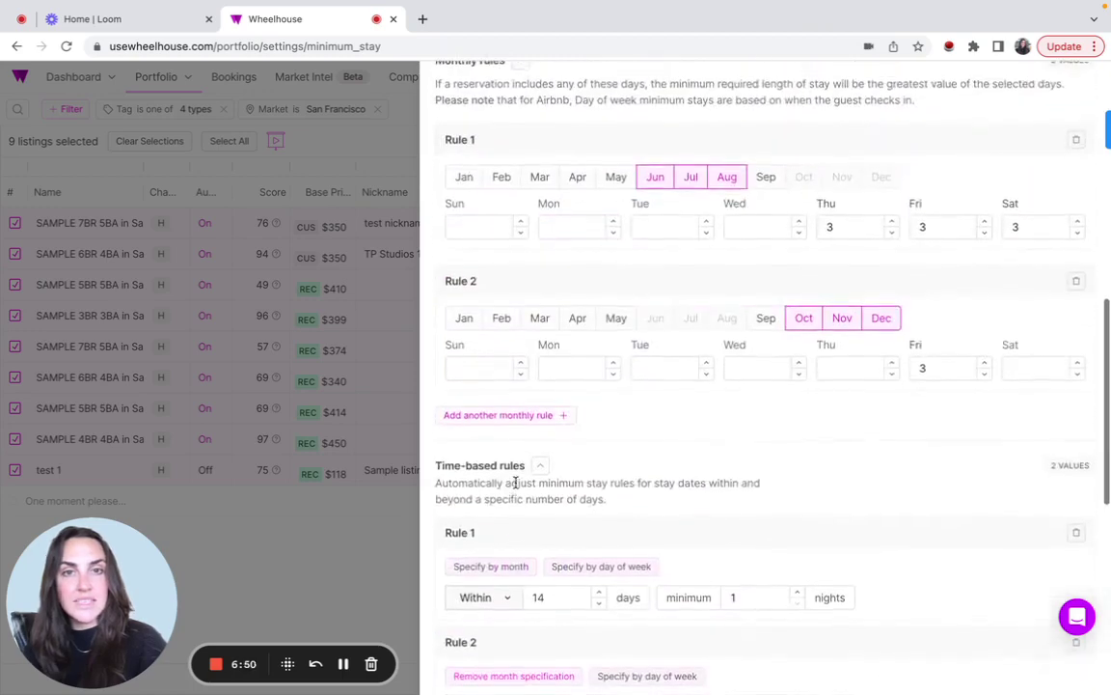
pyautogui.scroll(-10, 515, 488)
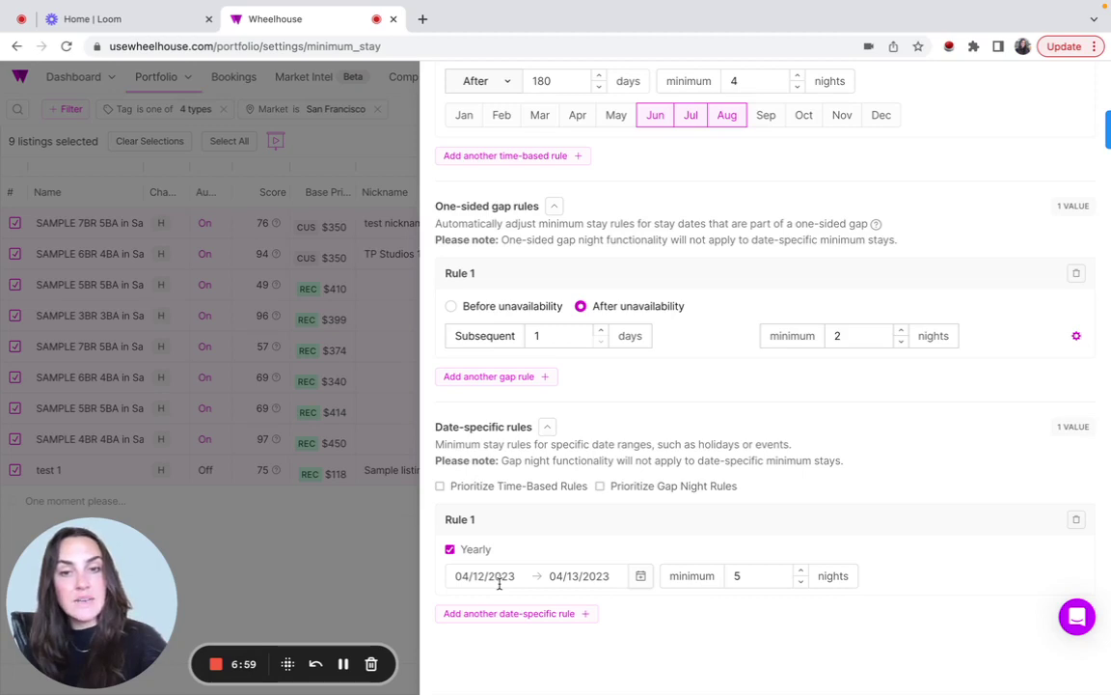
# Set the yearly date-specific rule's minimum stay to 4 nights and discard the minimum stay changes
pyautogui.click(768, 579)
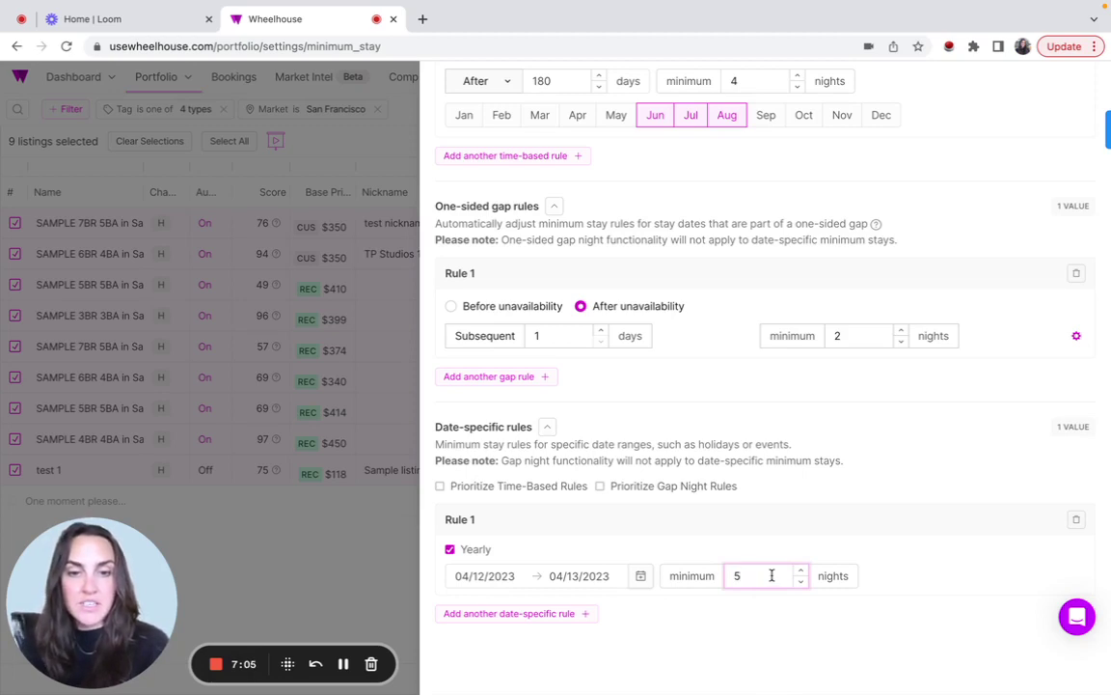
pyautogui.write('66')
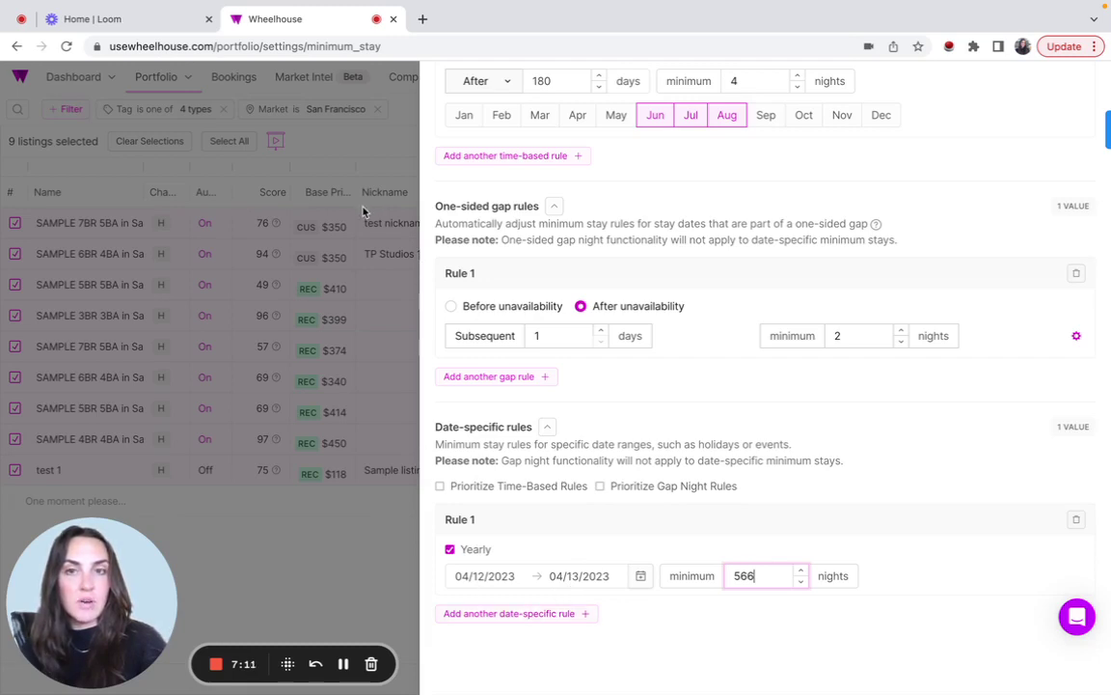
pyautogui.doubleClick(762, 573)
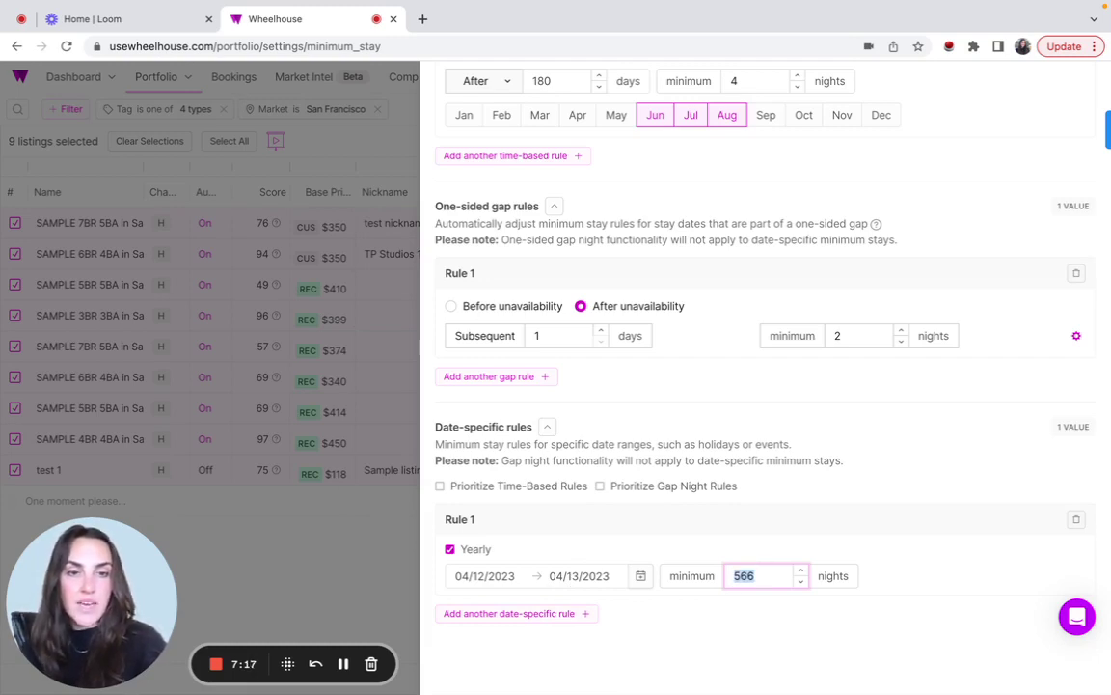
pyautogui.write('4')
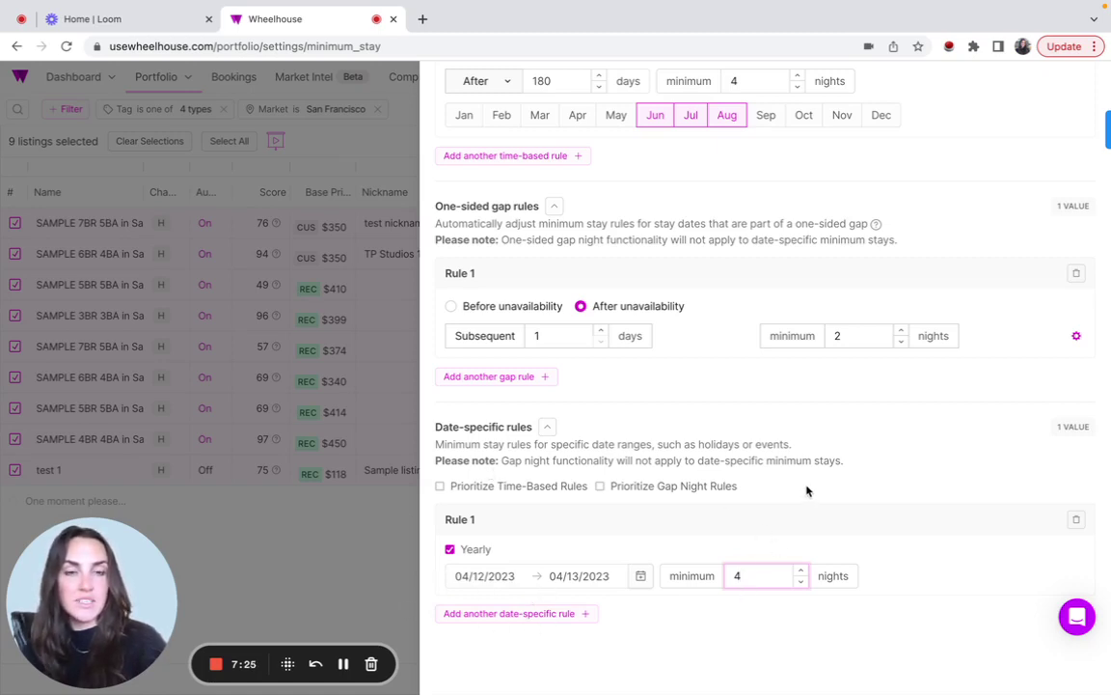
pyautogui.scroll(10, 807, 489)
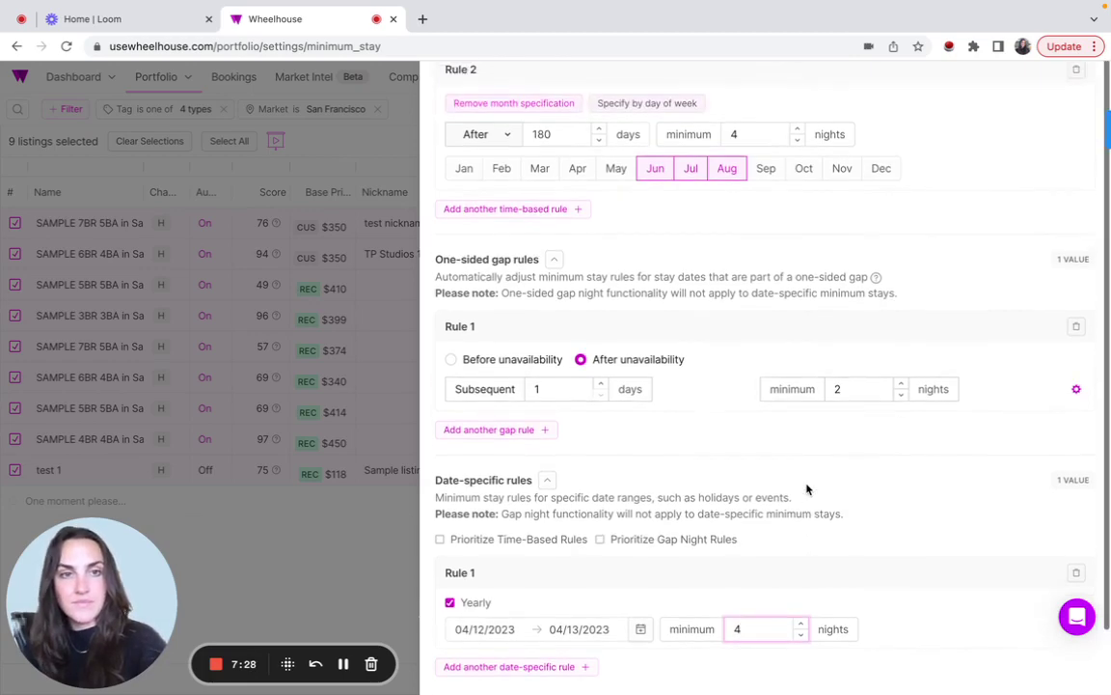
pyautogui.scroll(5, 806, 489)
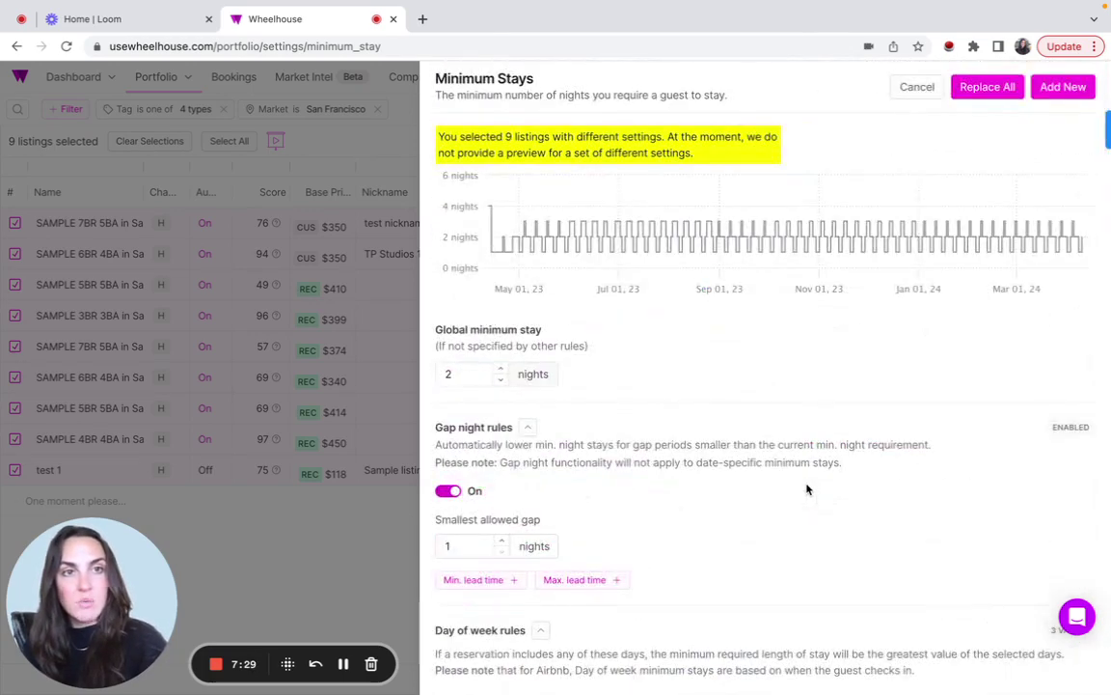
pyautogui.click(929, 89)
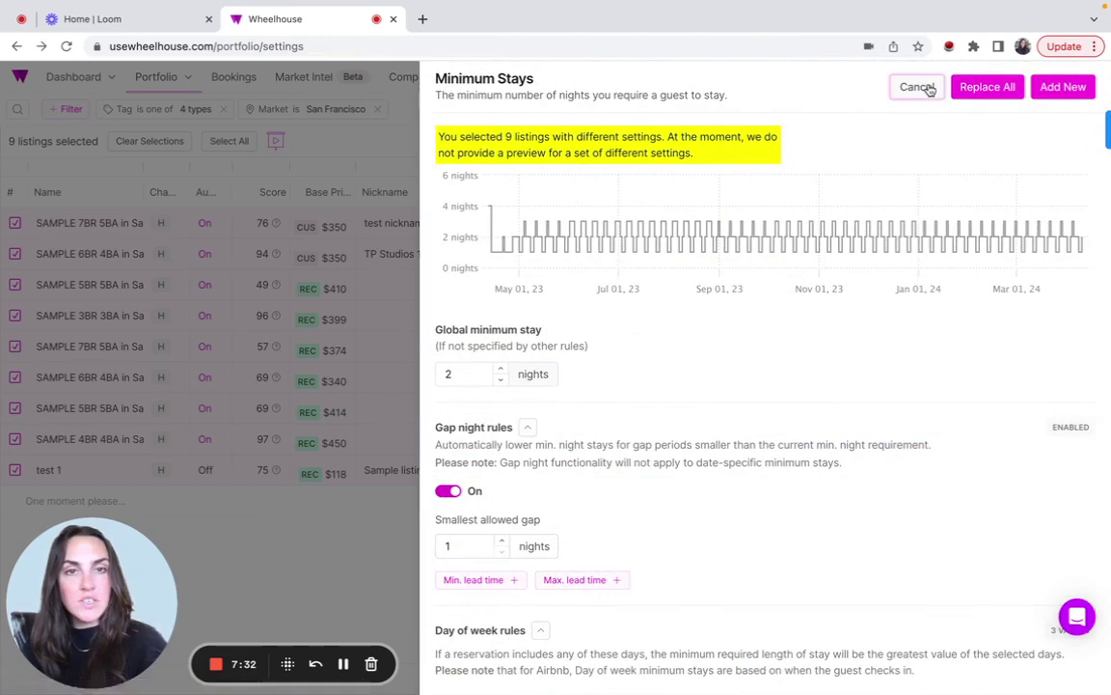
# Switch the Gaps & Adjacencies strategy for the selected listings to rule-based and add a first In-between rule
pyautogui.hscroll(5, 874, 340)
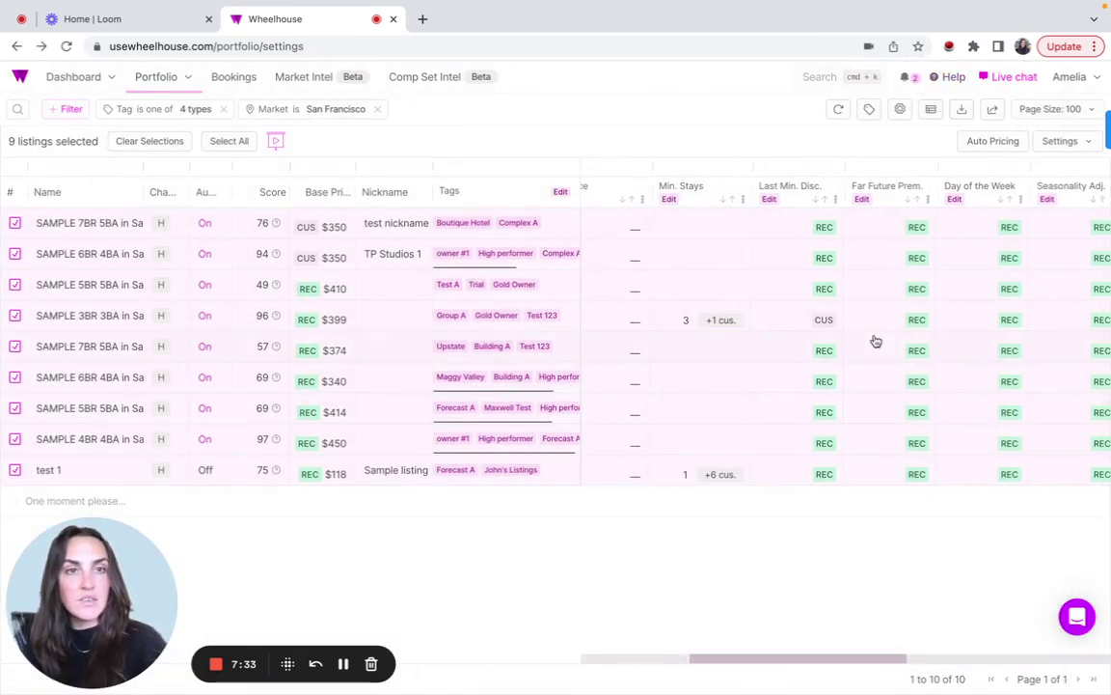
pyautogui.hscroll(3, 875, 341)
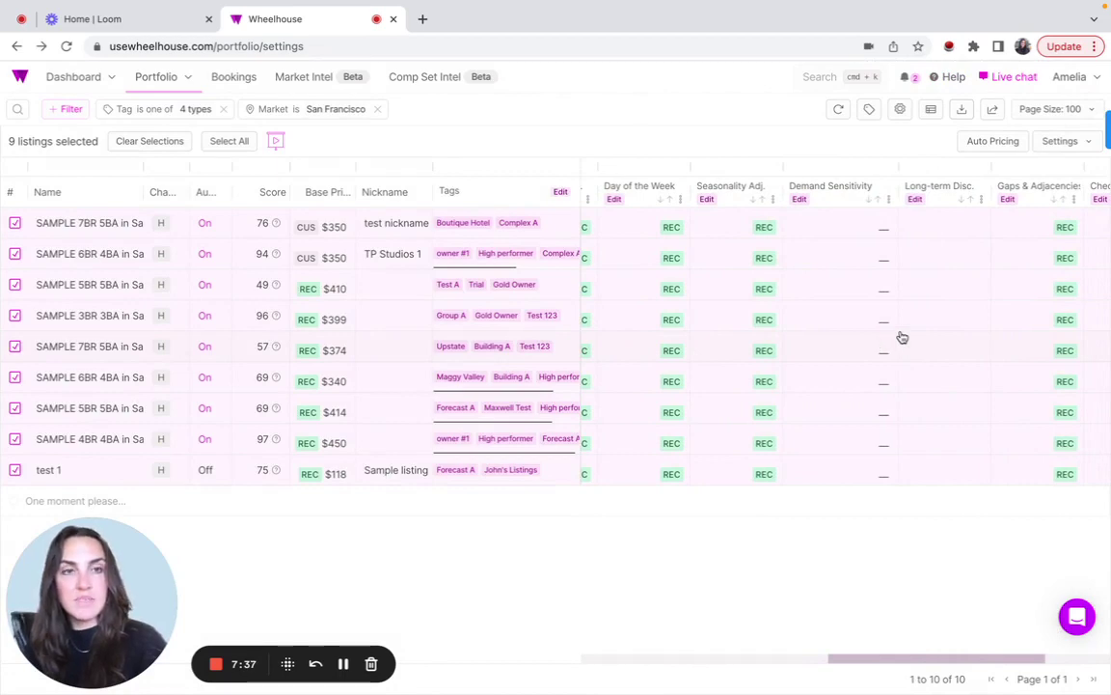
pyautogui.hscroll(2, 900, 335)
pyautogui.click(916, 199)
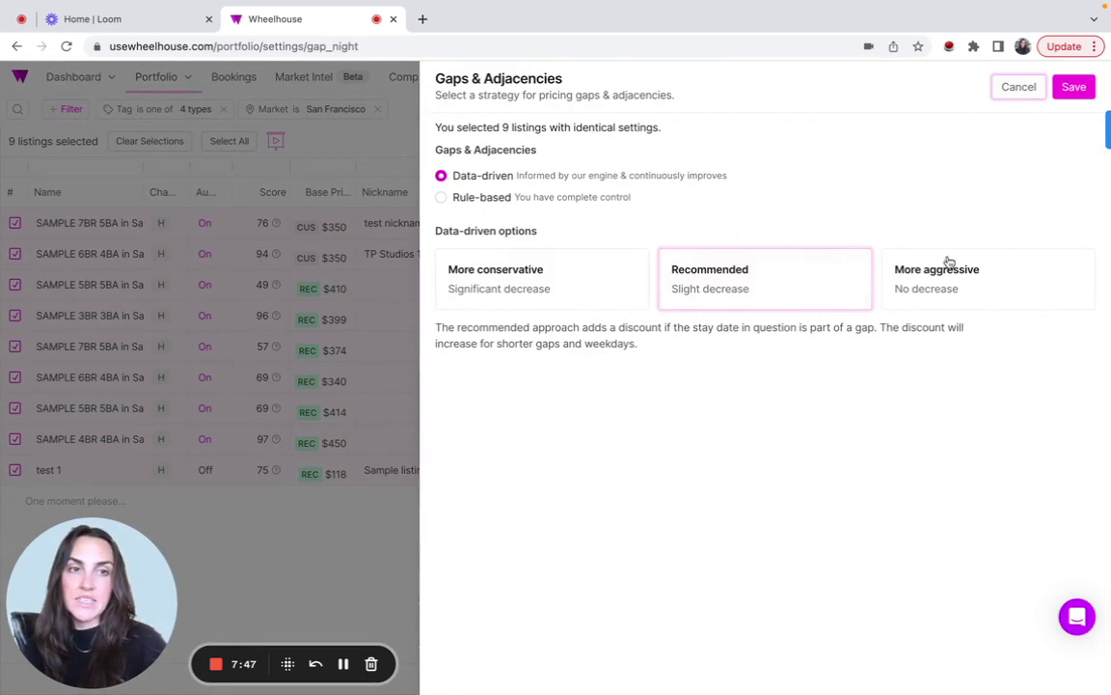
pyautogui.click(556, 202)
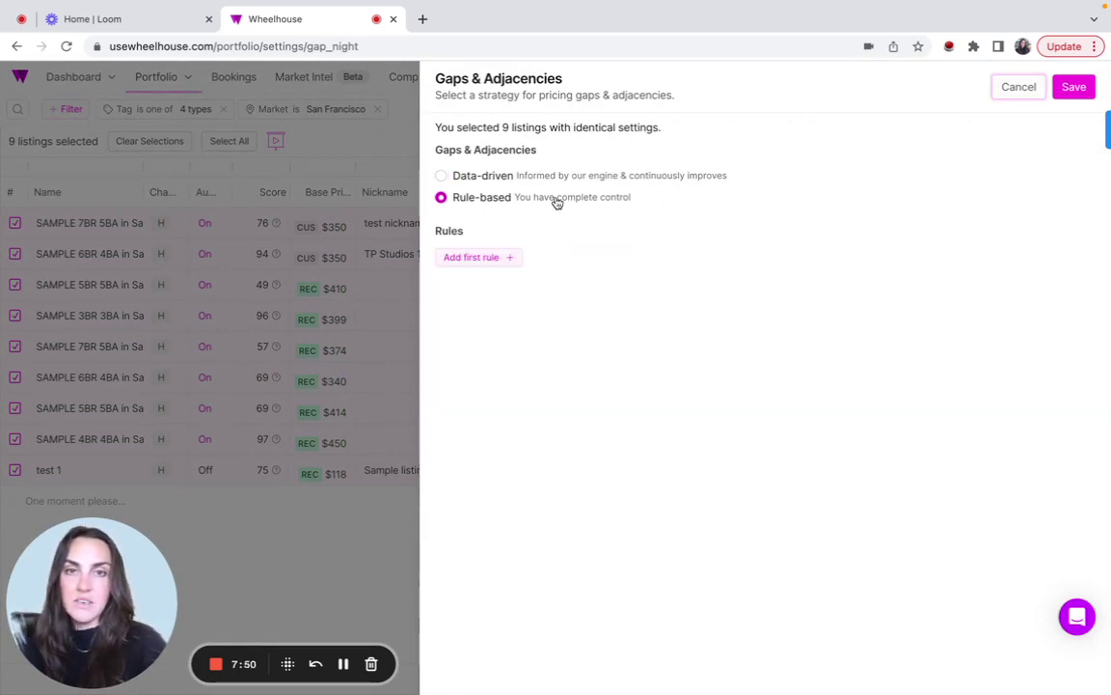
pyautogui.click(482, 260)
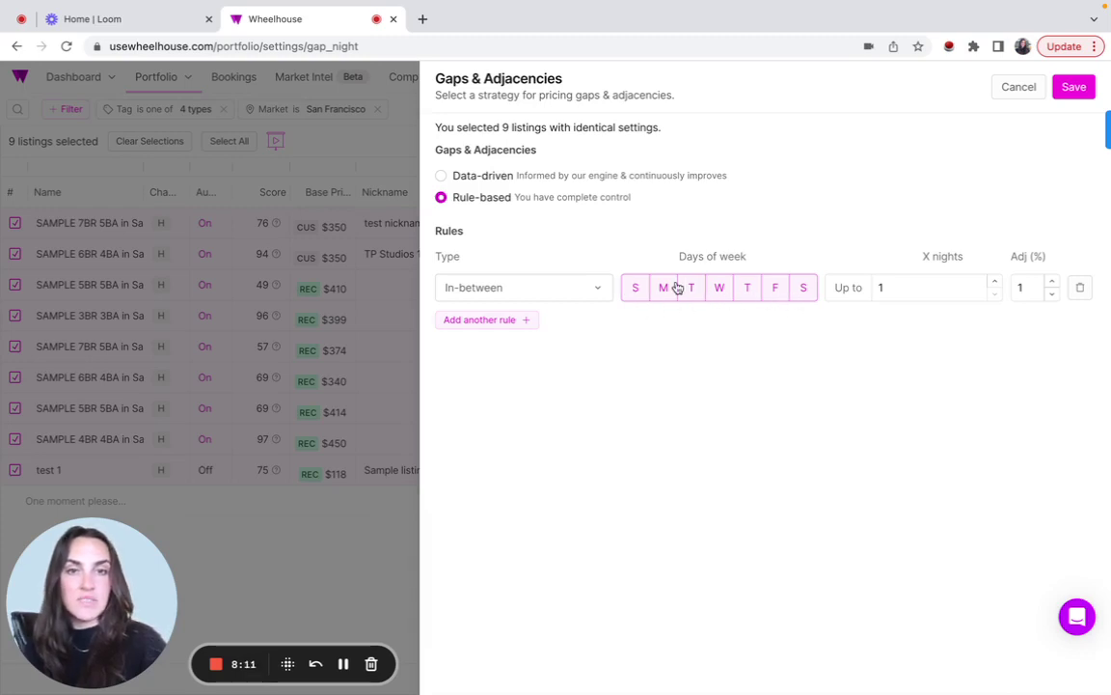
# Set the In-between rule's price adjustment to -15% and change it to -20%
pyautogui.click(911, 294)
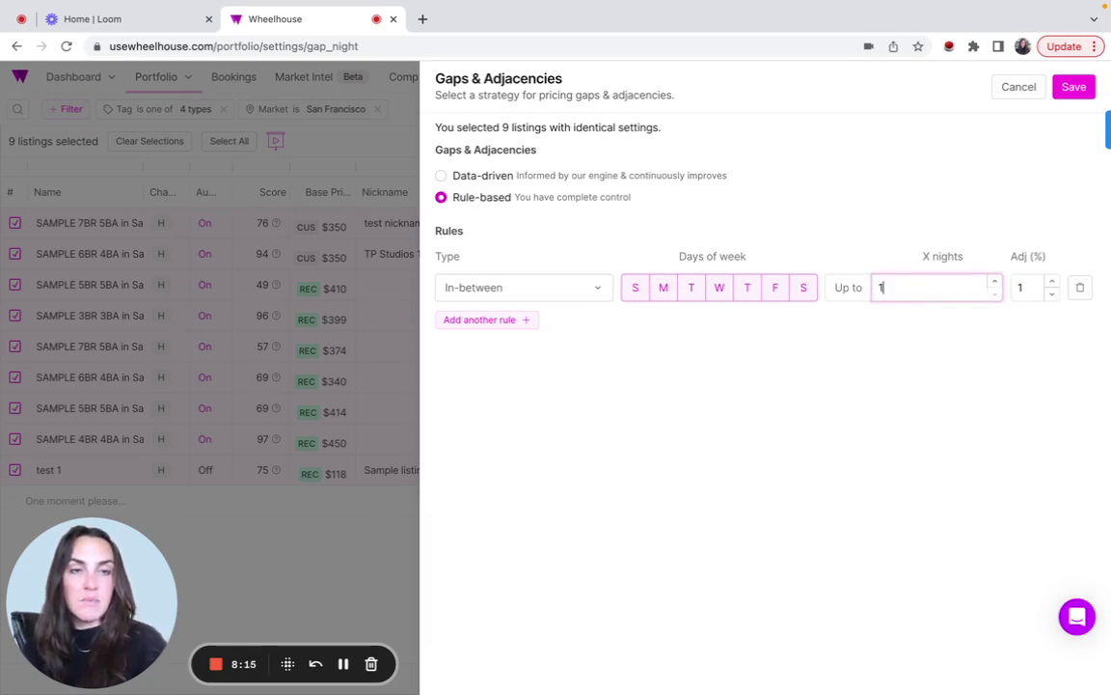
pyautogui.click(1022, 287)
pyautogui.write('-15')
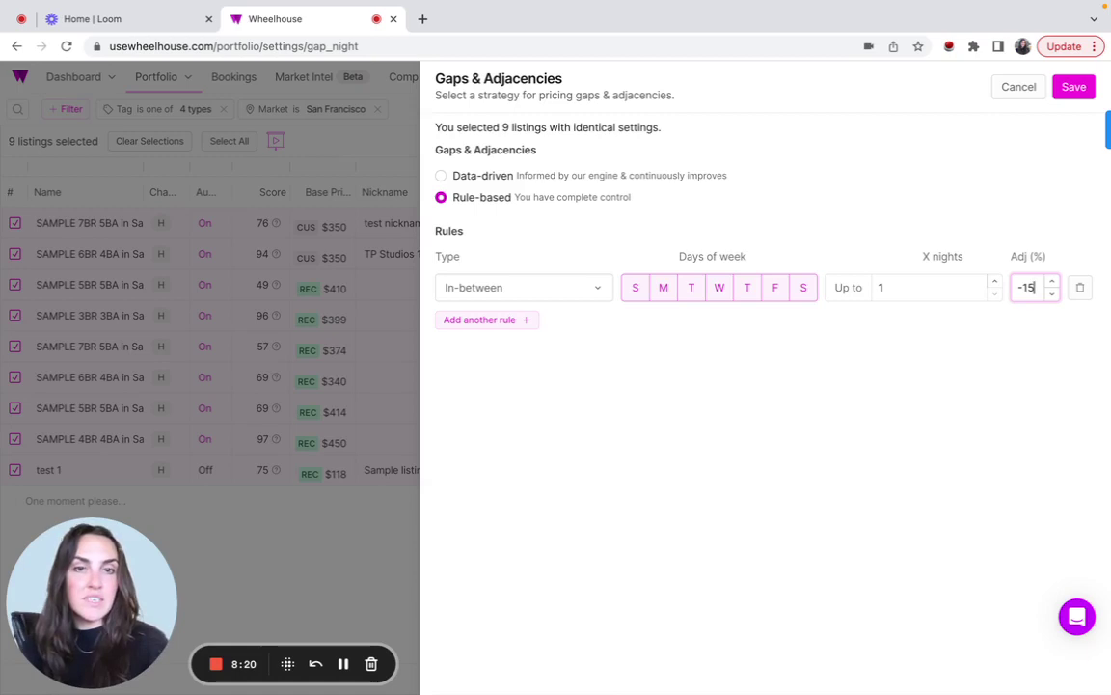
pyautogui.press('BackSpace')
pyautogui.press('BackSpace')
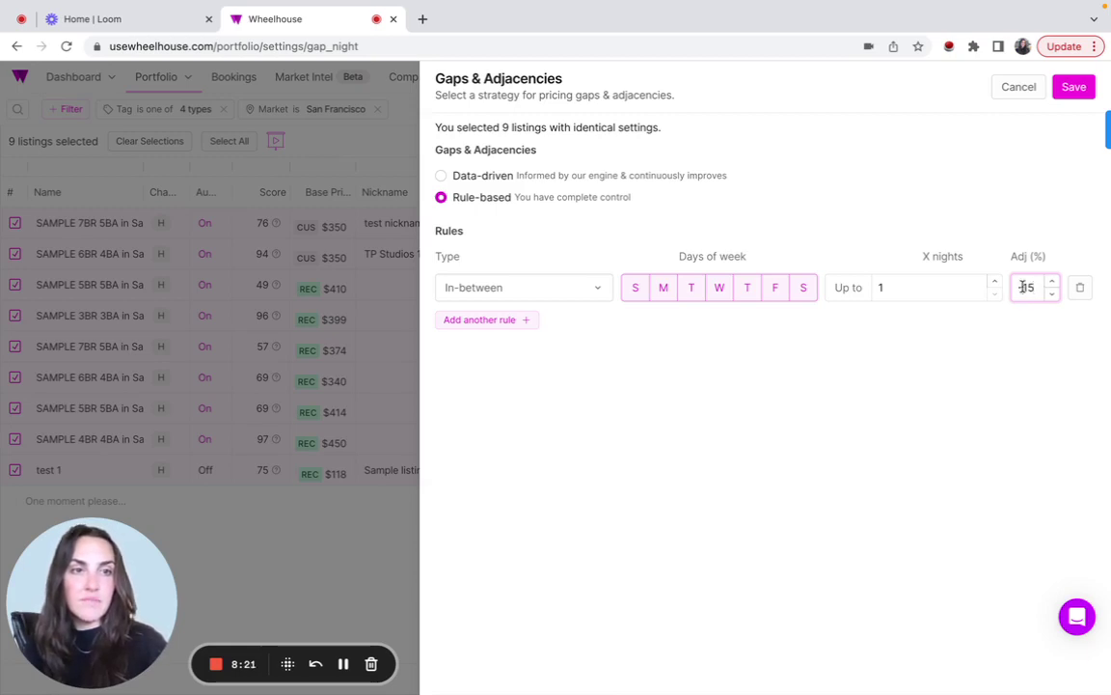
pyautogui.write('20')
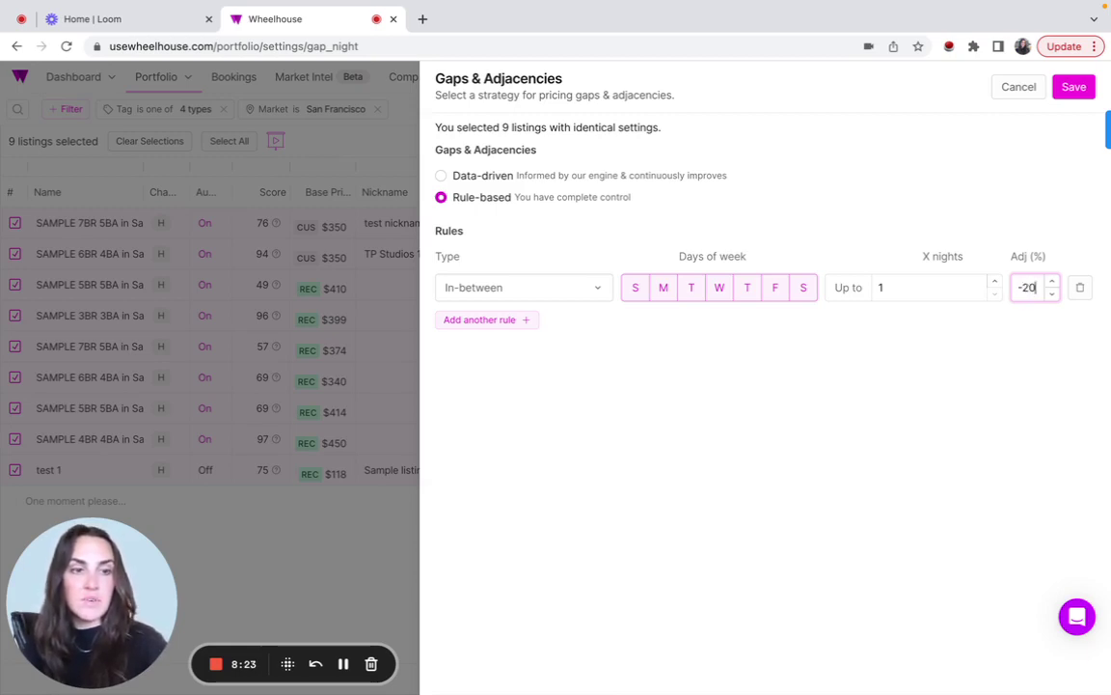
# Change the In-between rule's price adjustment to 20% and discard the Gaps & Adjacencies changes
pyautogui.click(1021, 287)
pyautogui.press('BackSpace')
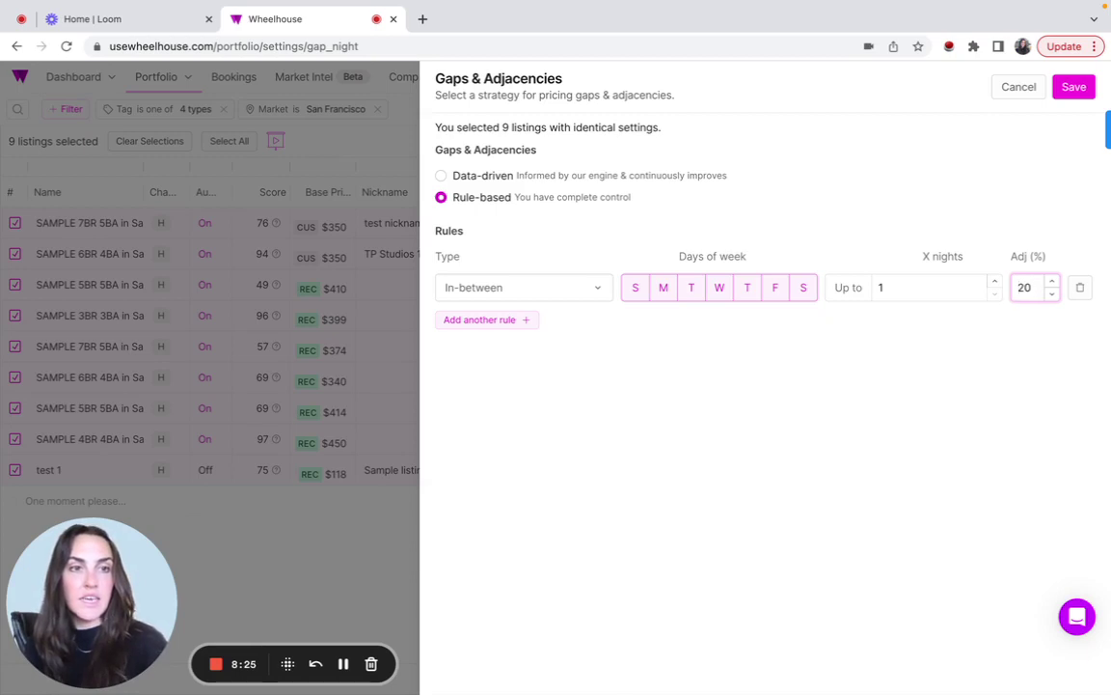
pyautogui.click(941, 166)
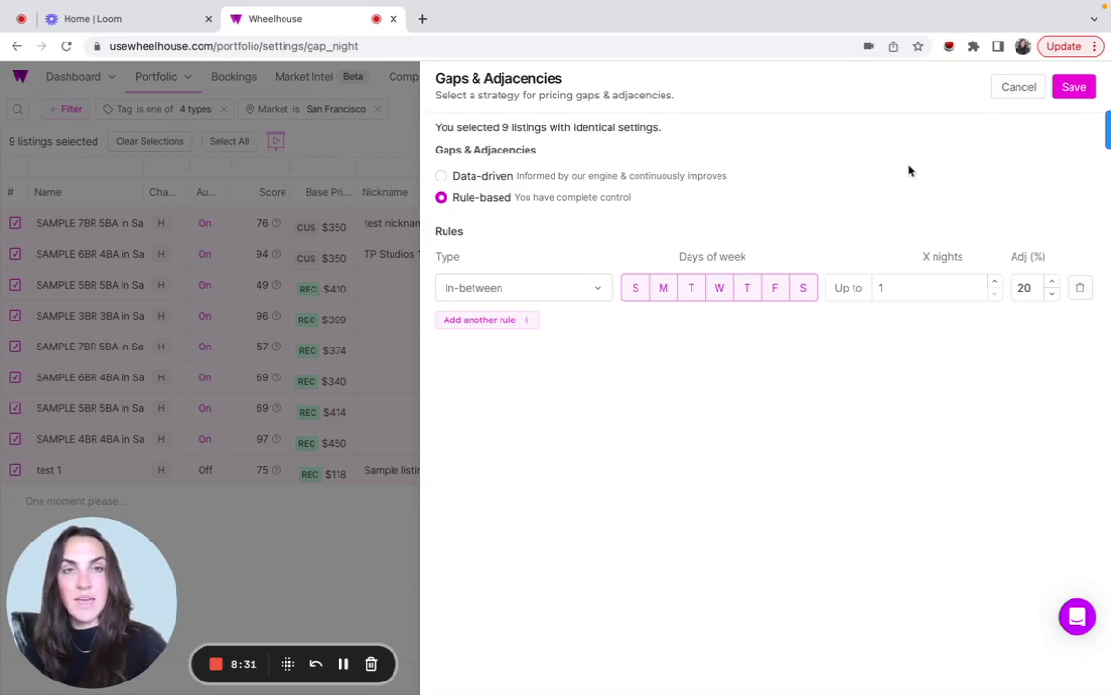
pyautogui.click(1008, 89)
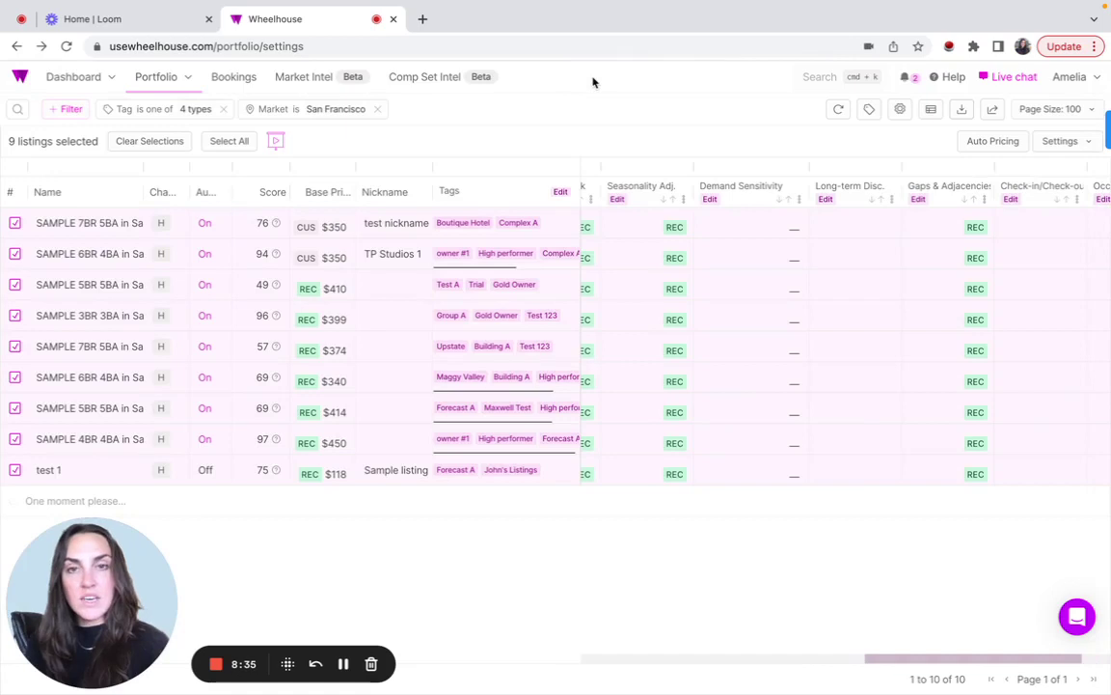
# Clear the current listing selection and select only the first SAMPLE 7BR 5BA listing
pyautogui.click(140, 142)
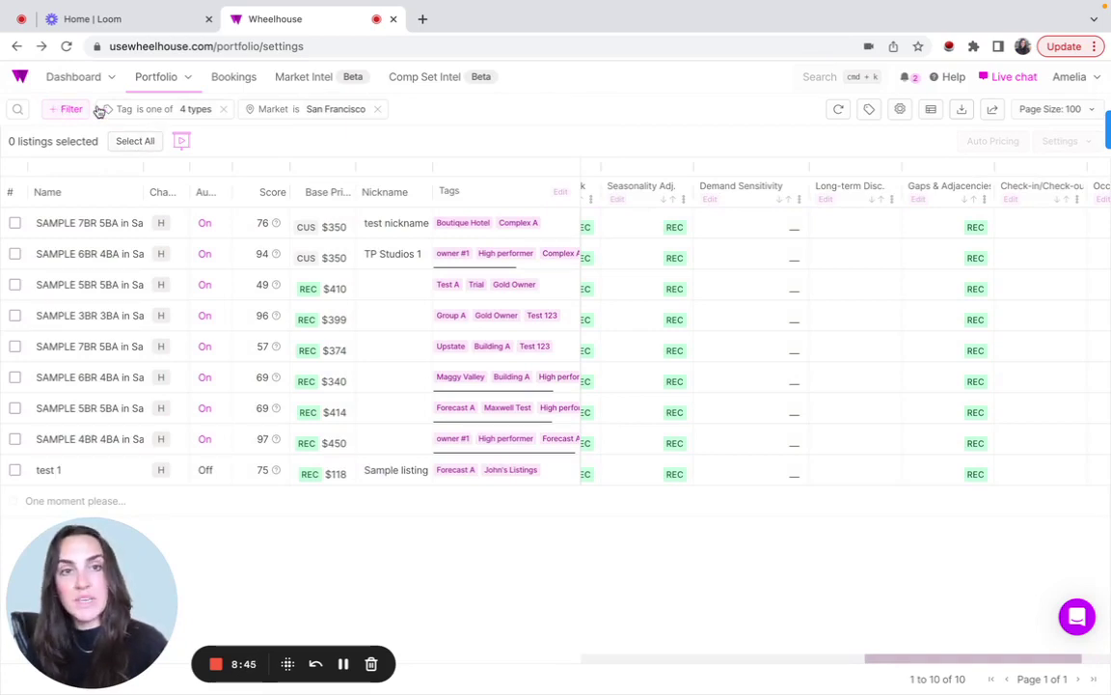
pyautogui.hscroll(-1, 769, 294)
pyautogui.hscroll(-5, 769, 294)
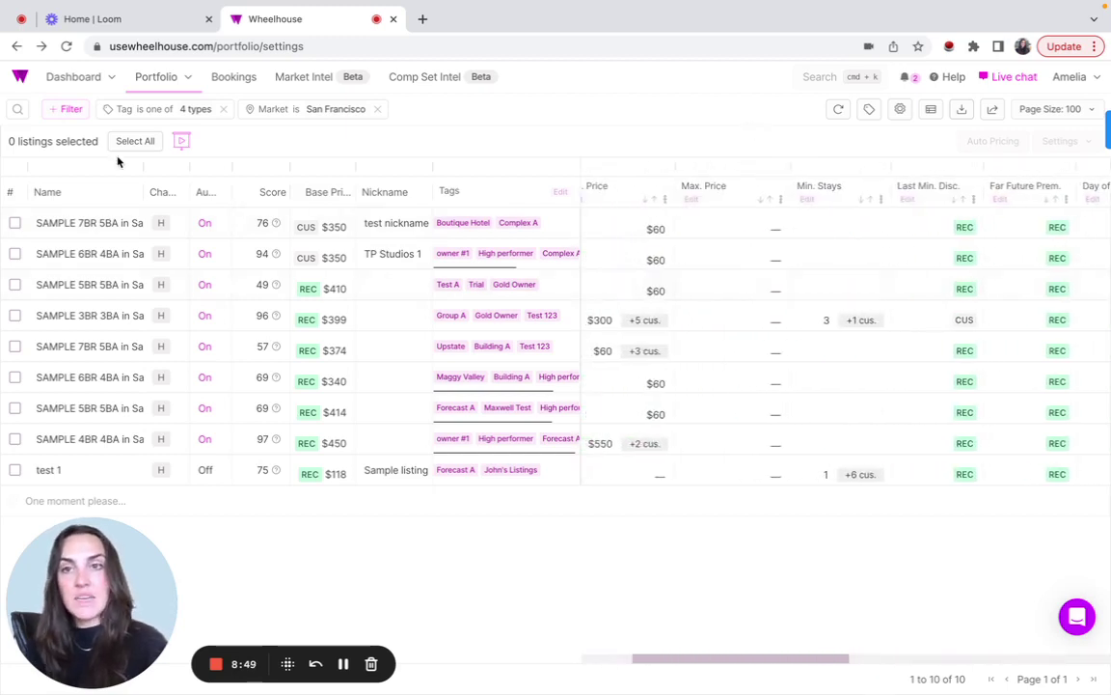
pyautogui.click(16, 224)
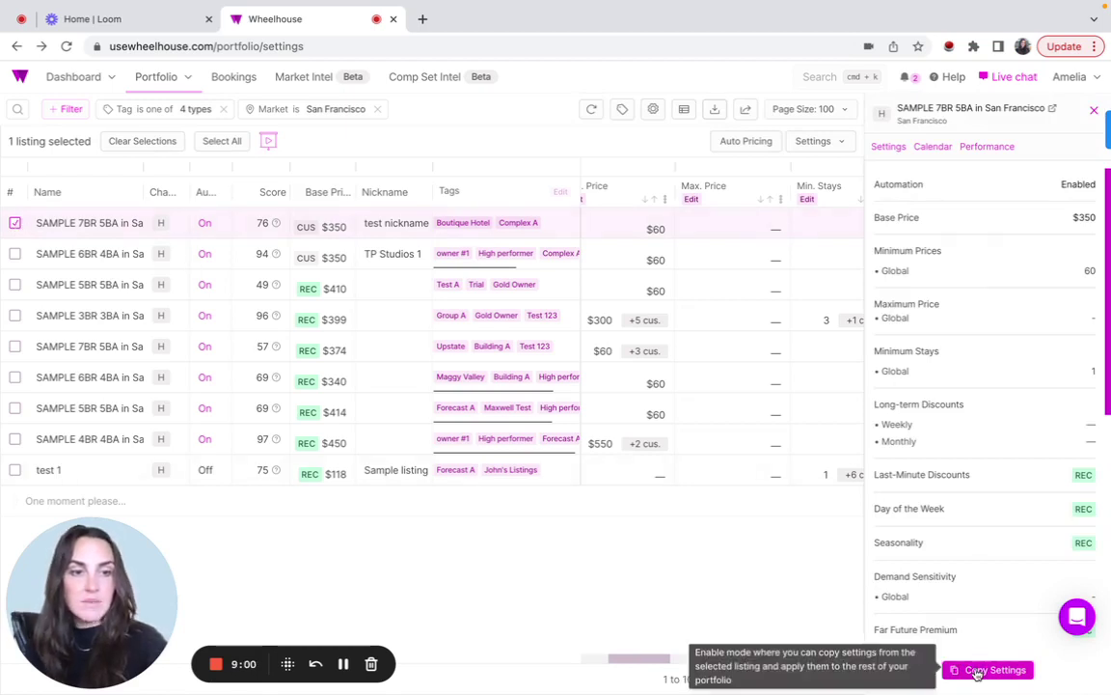
# Start copying settings from the first SAMPLE 7BR 5BA listing, choosing only Minimum Stays as the setting to copy
pyautogui.click(979, 668)
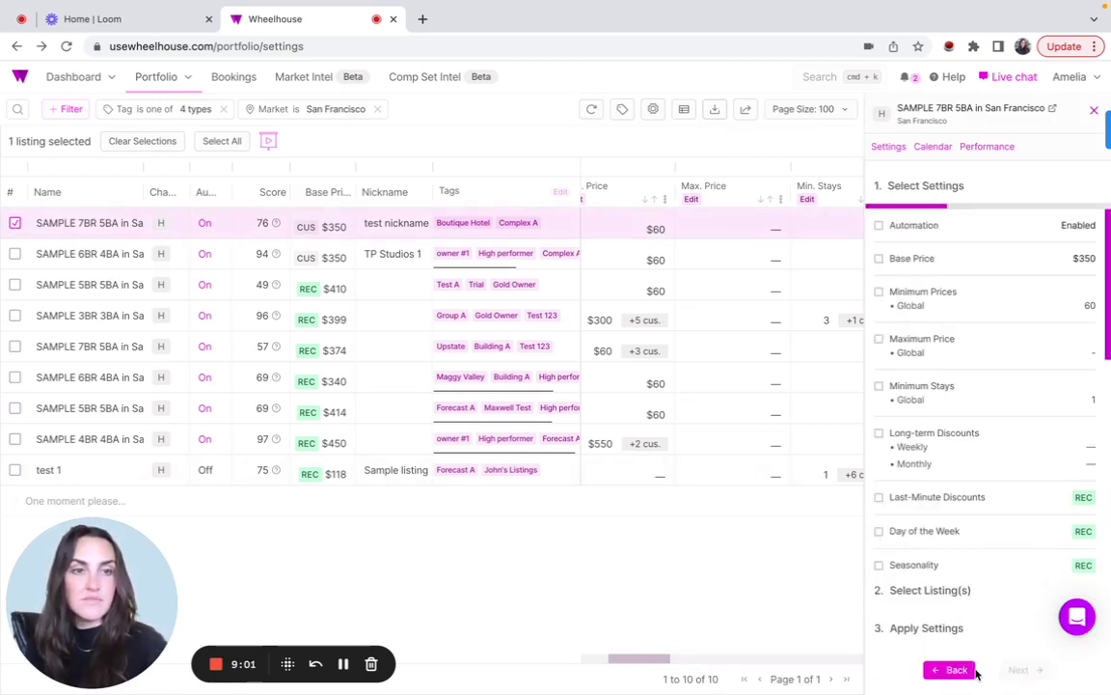
pyautogui.click(879, 387)
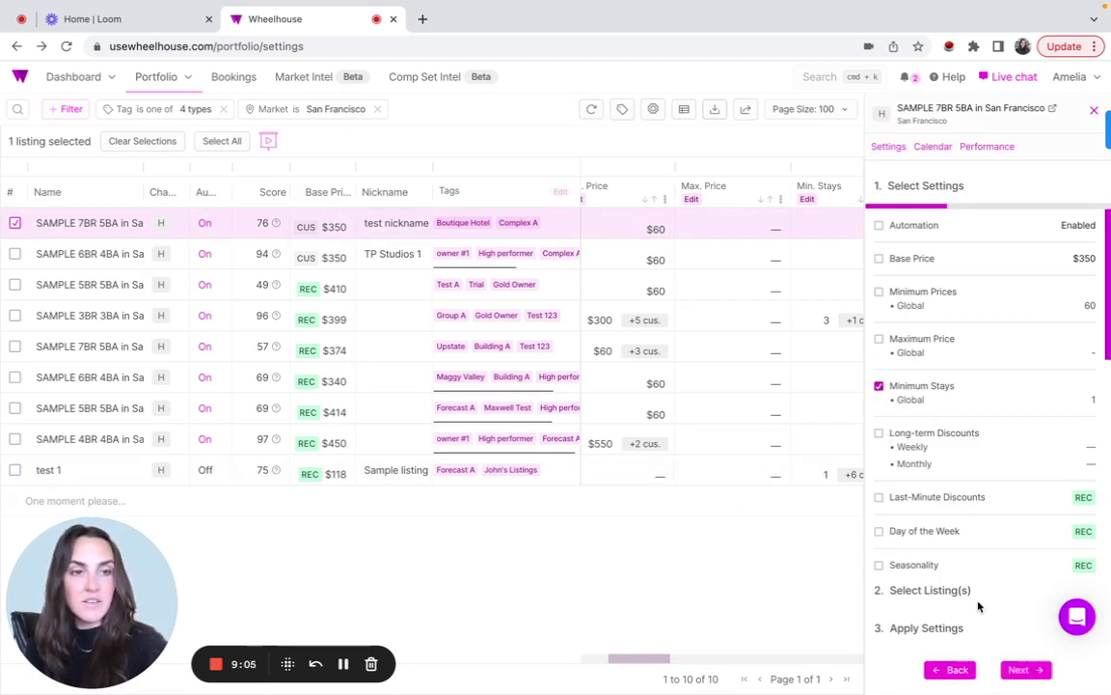
pyautogui.click(1019, 669)
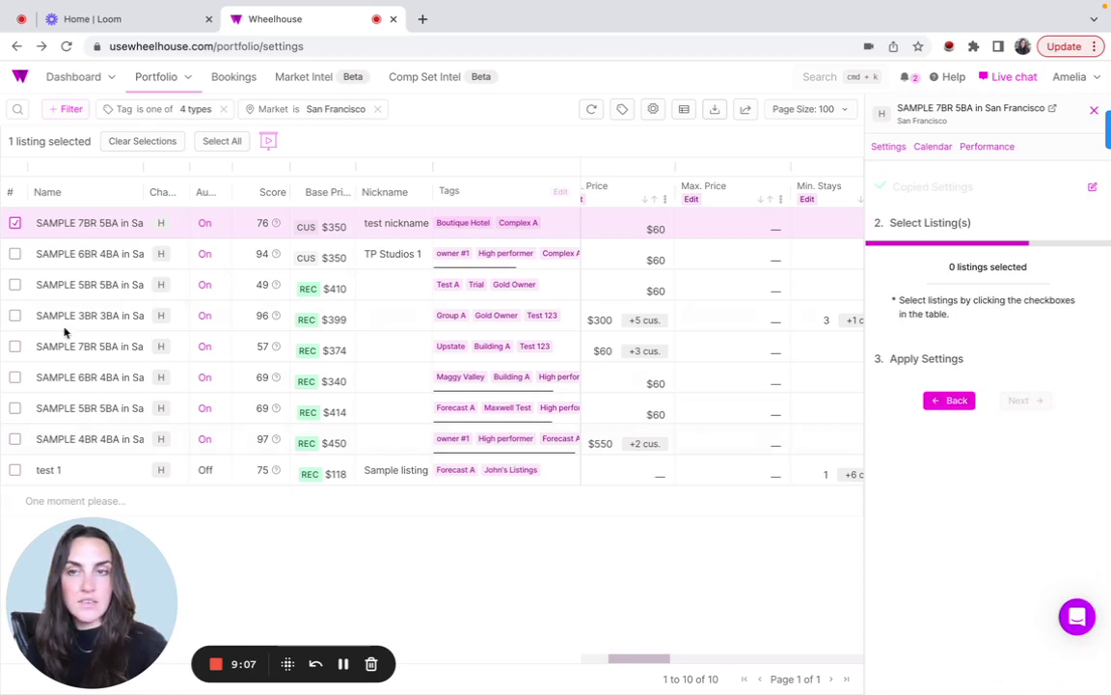
# Apply the copied Minimum Stays setting to the first SAMPLE 6BR 4BA and SAMPLE 5BR 5BA listings, and clear the selection
pyautogui.click(15, 254)
pyautogui.click(15, 284)
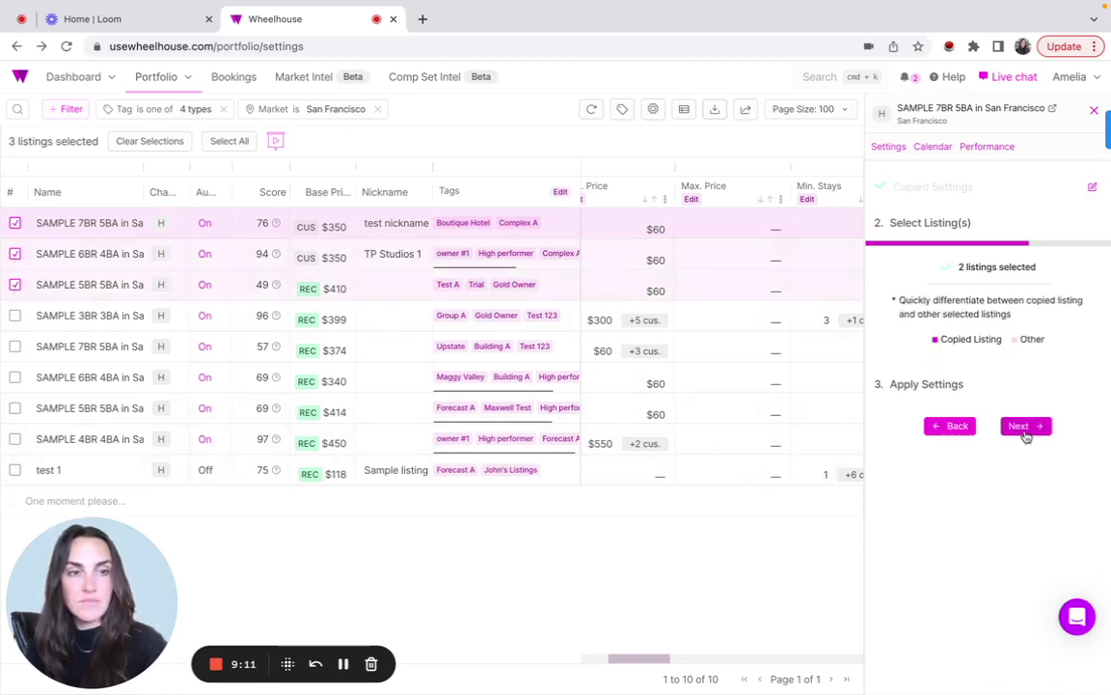
pyautogui.click(1026, 430)
pyautogui.click(1014, 413)
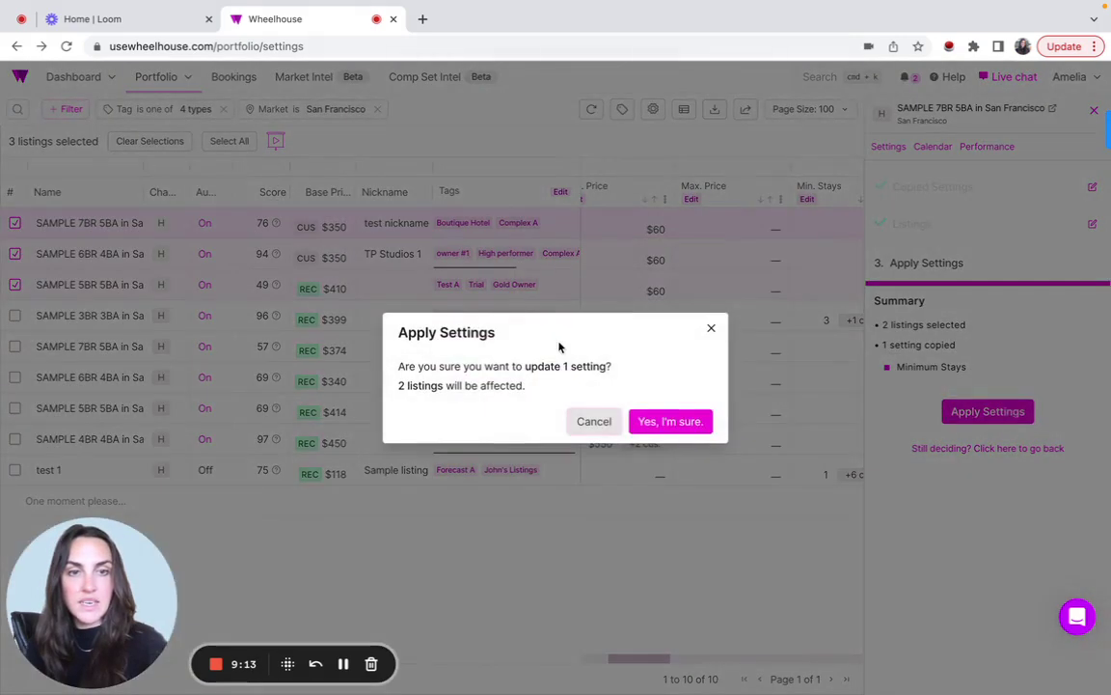
pyautogui.click(666, 422)
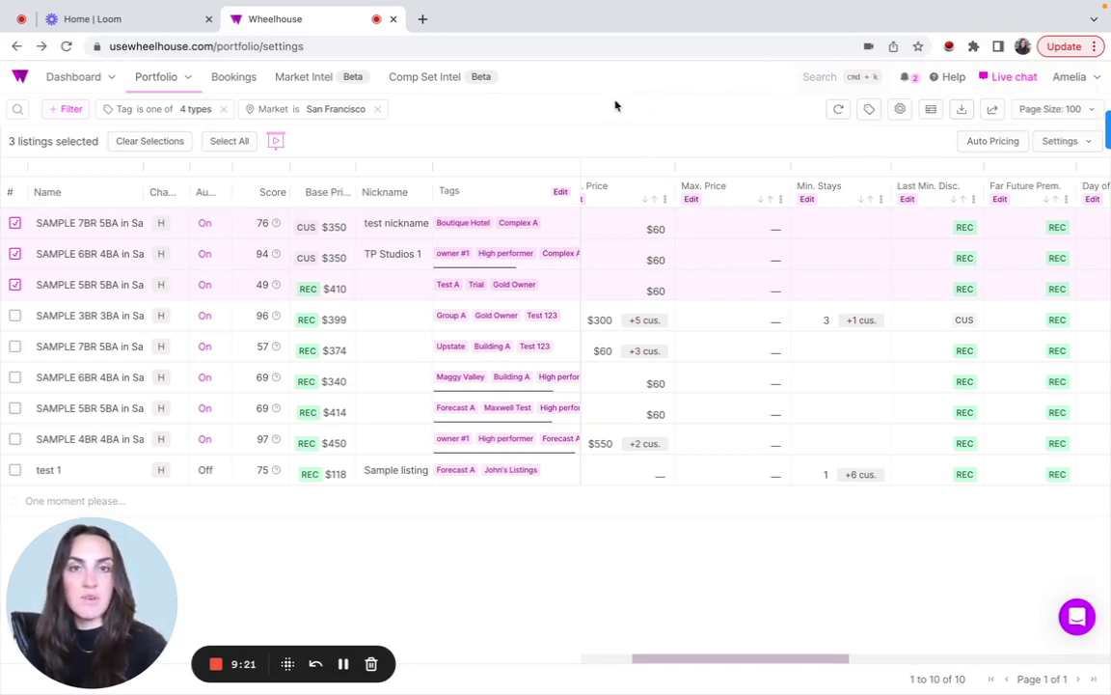
pyautogui.click(174, 142)
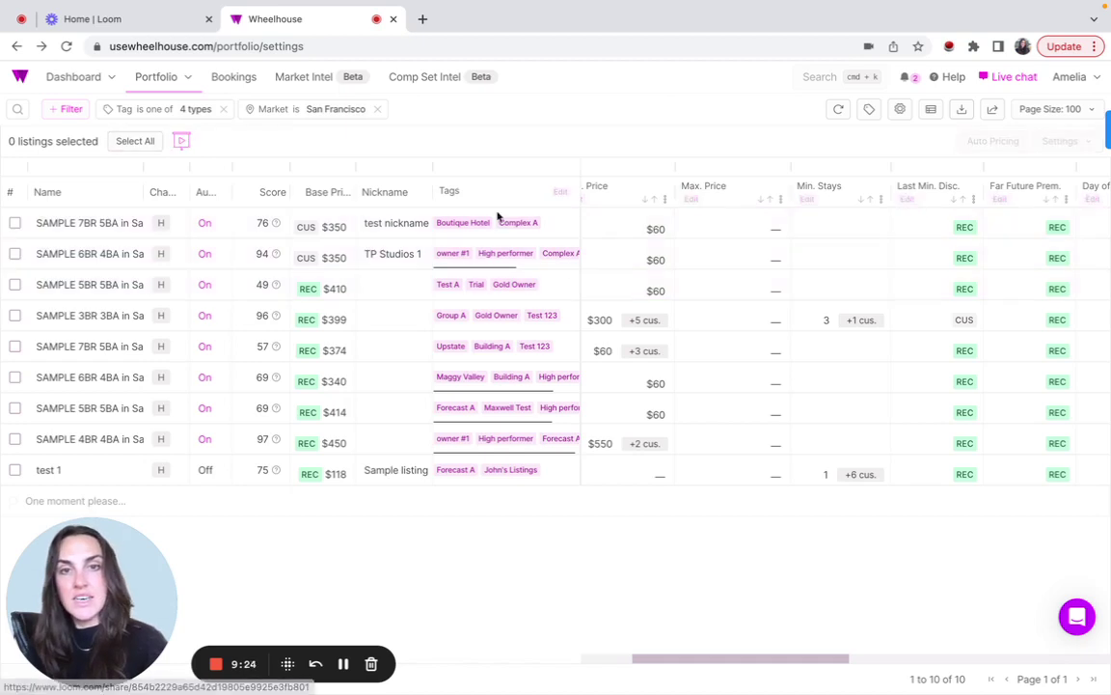
pyautogui.hscroll(-3, 687, 282)
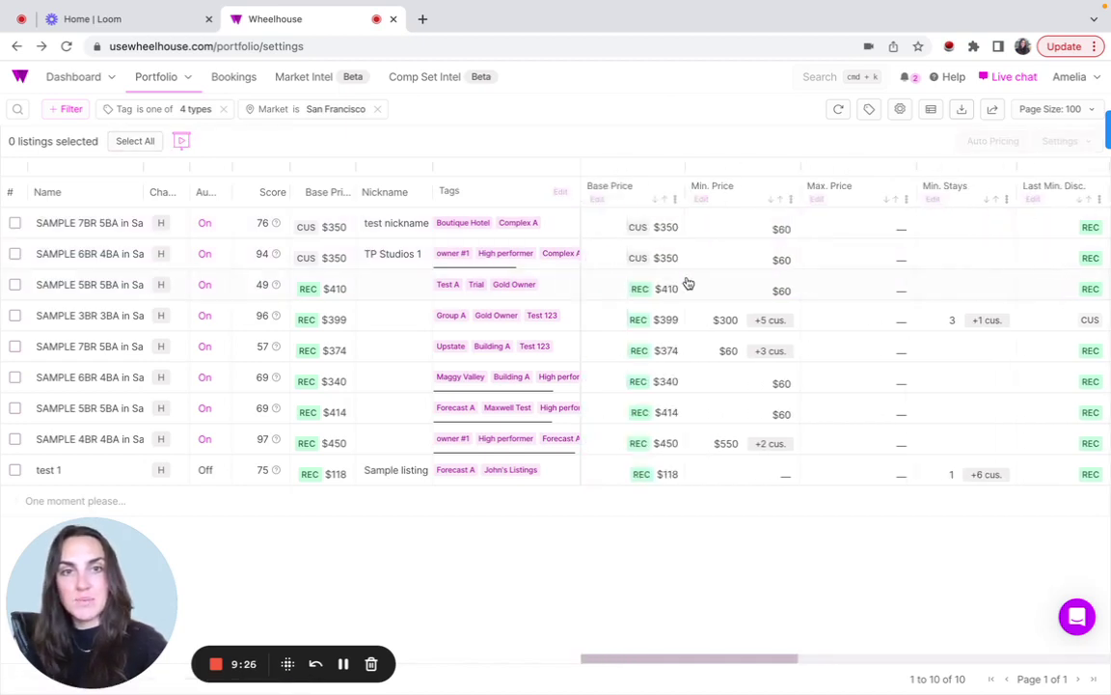